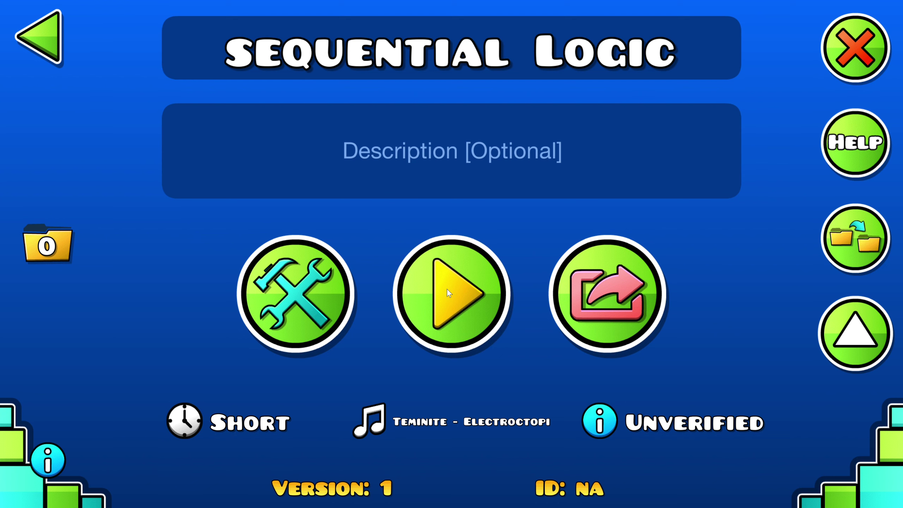
Step: Play the Sequential Logic level from its start to see the A and B input blocks in action
click(430, 290)
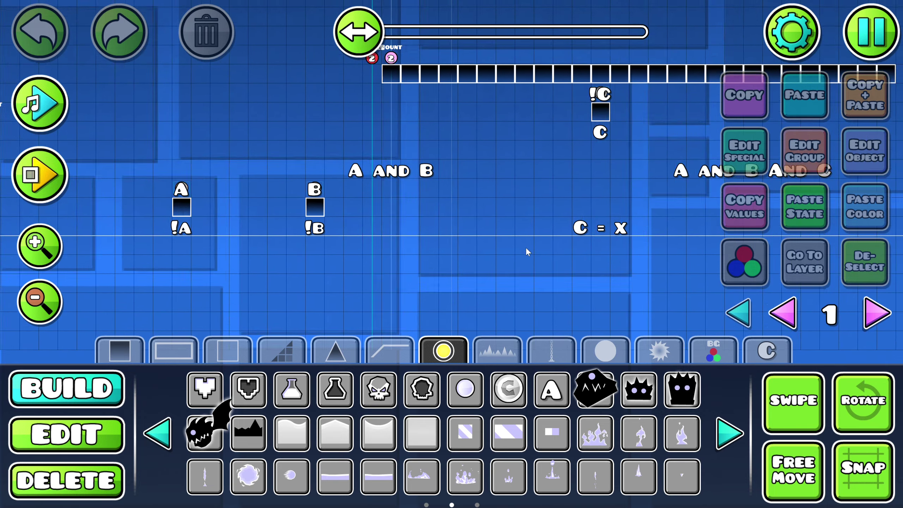
drag(526, 250, 470, 274)
drag(352, 270, 540, 259)
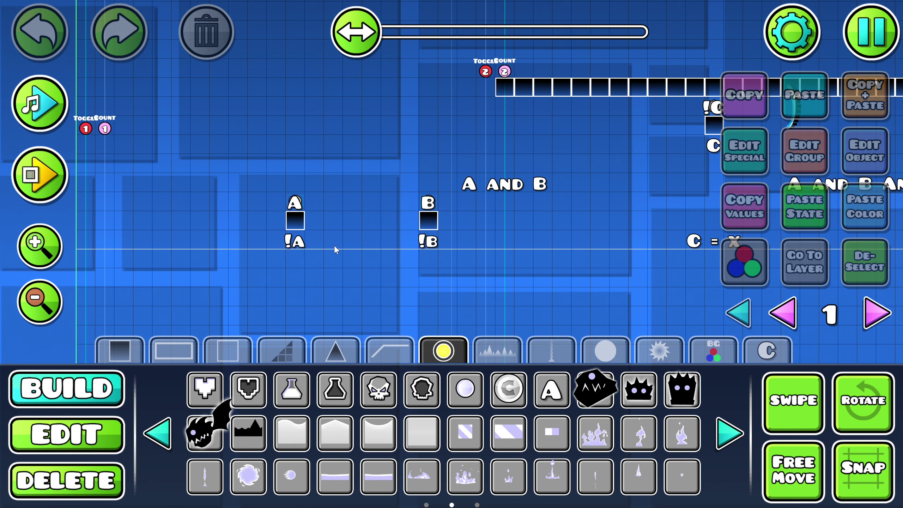
Step: Examine the level layout from the A and B input blocks through the C block to the D block
drag(352, 251, 298, 253)
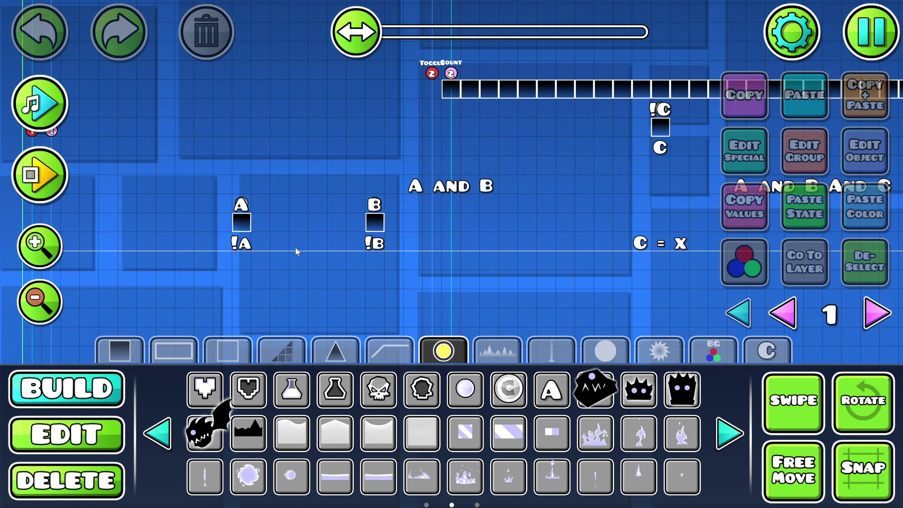
drag(450, 261, 234, 238)
drag(676, 254, 594, 278)
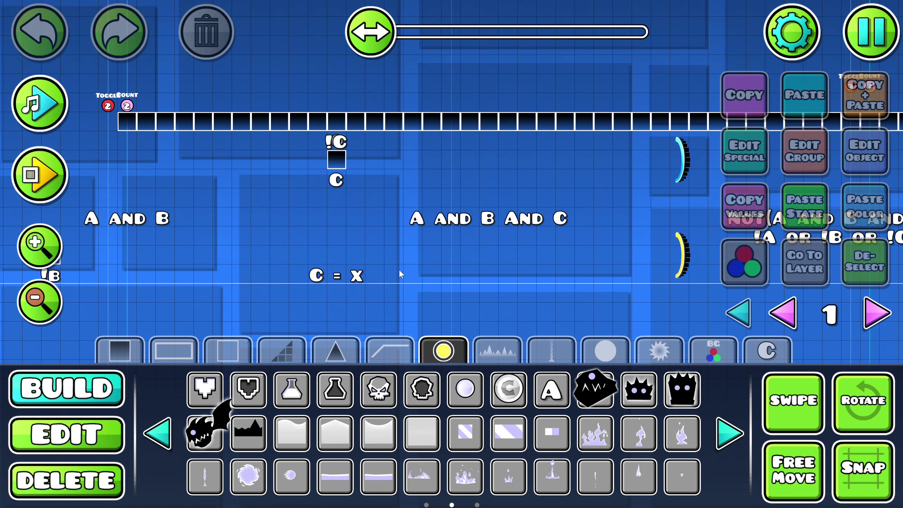
drag(400, 273, 580, 250)
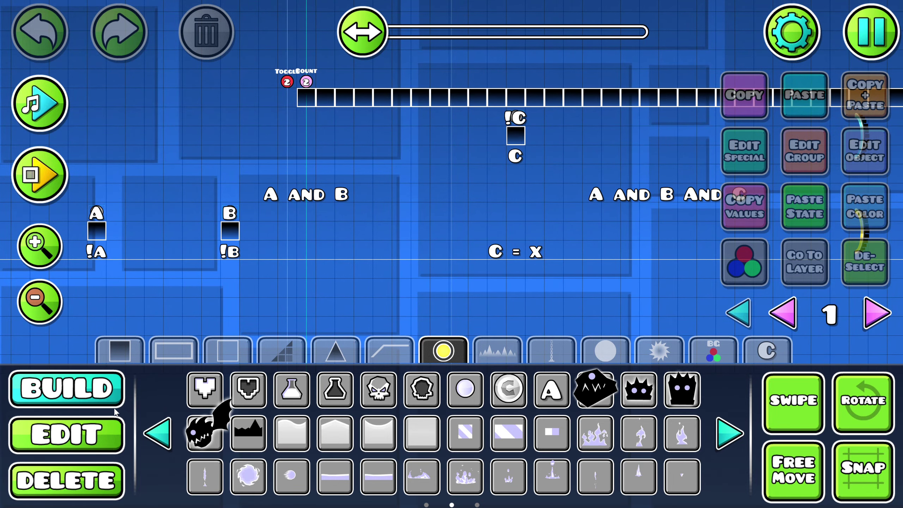
drag(348, 249, 392, 236)
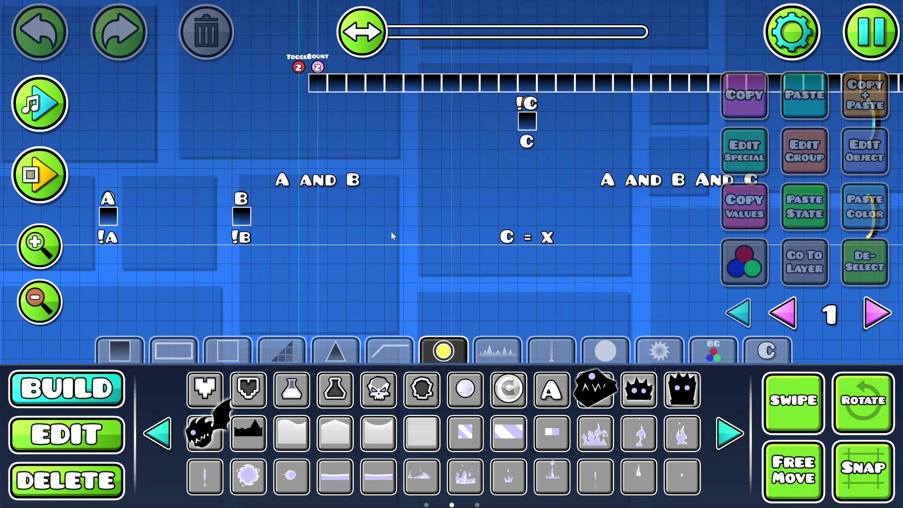
drag(706, 236, 278, 234)
drag(510, 236, 581, 251)
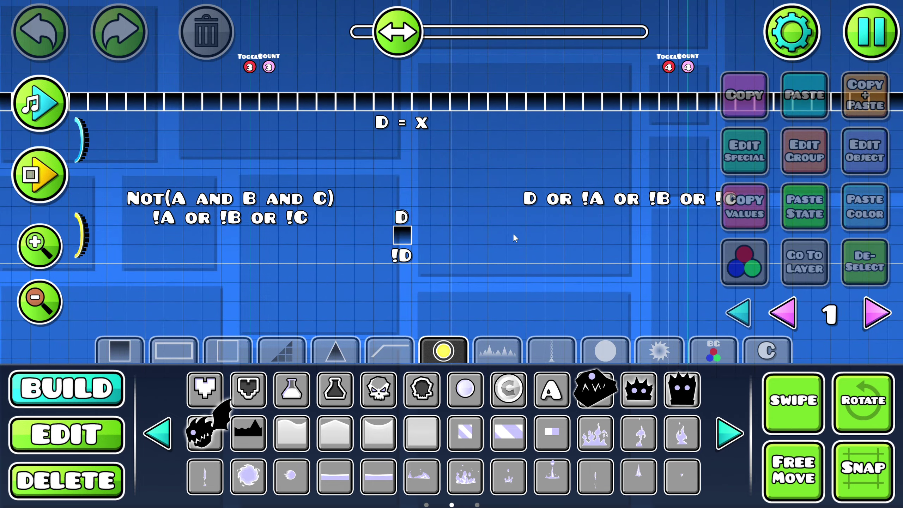
Step: Inspect the level's end section with the (D or !A or !B or !C) XOR E label and the Y = 1 and Y = 0 outputs
scroll(515, 239, right, 15)
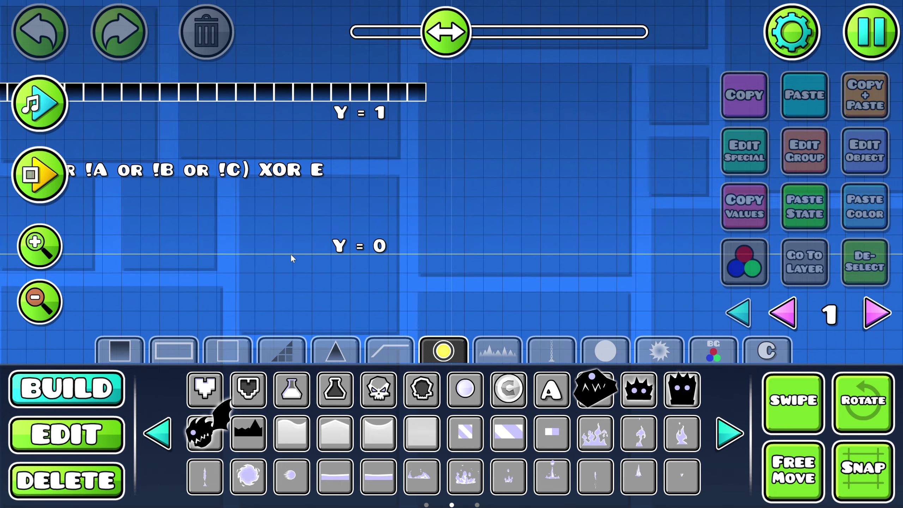
scroll(349, 260, left, 3)
scroll(409, 262, right, 1)
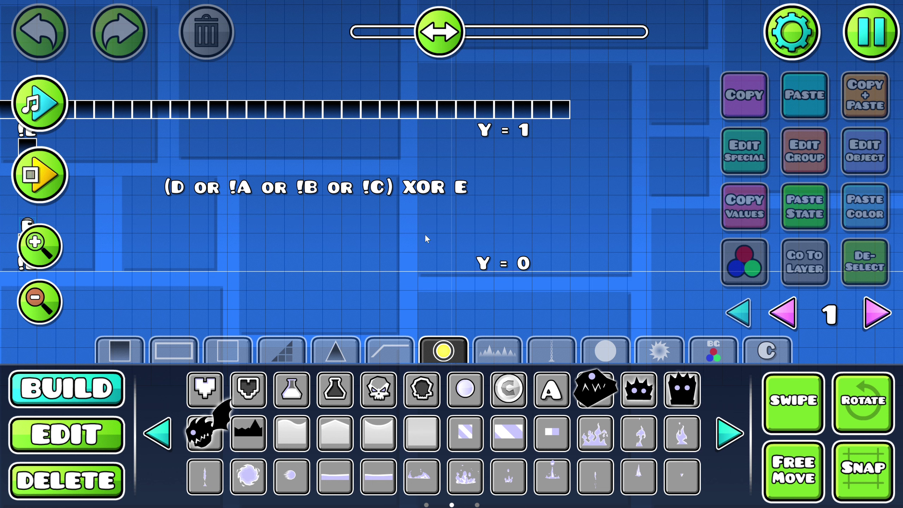
click(115, 435)
click(98, 388)
scroll(457, 234, left, 3)
scroll(456, 234, right, 3)
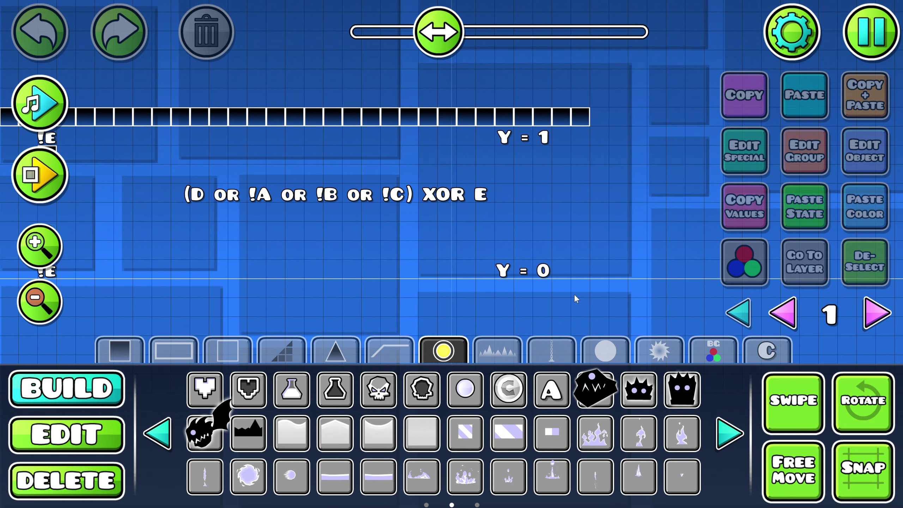
drag(324, 228, 391, 235)
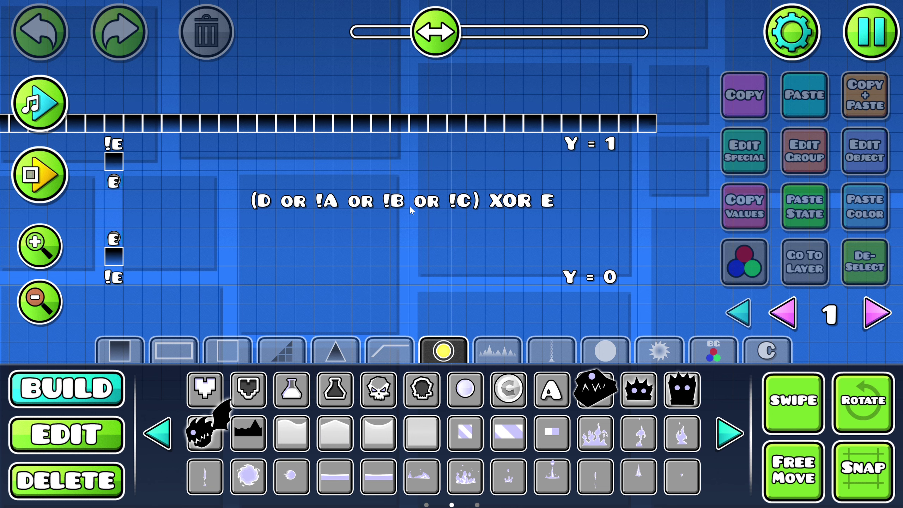
drag(489, 232, 666, 246)
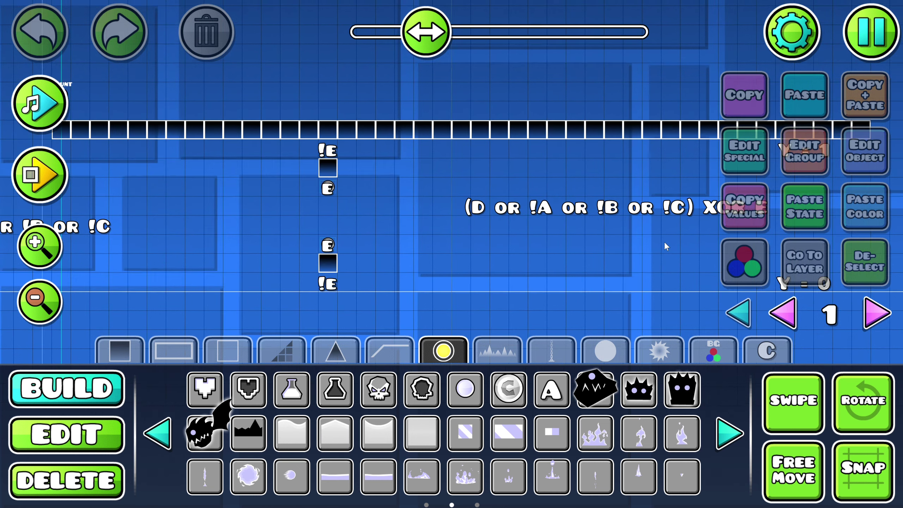
Step: Trace the logic labels backwards from the E blocks through the D section to the A and B section
drag(431, 222, 659, 230)
drag(431, 222, 659, 231)
drag(431, 222, 659, 231)
drag(464, 234, 532, 242)
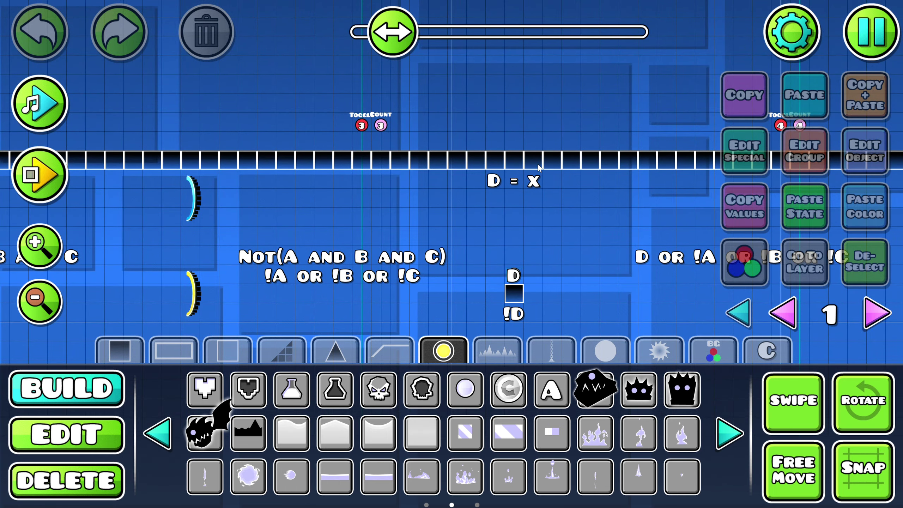
drag(502, 198, 499, 192)
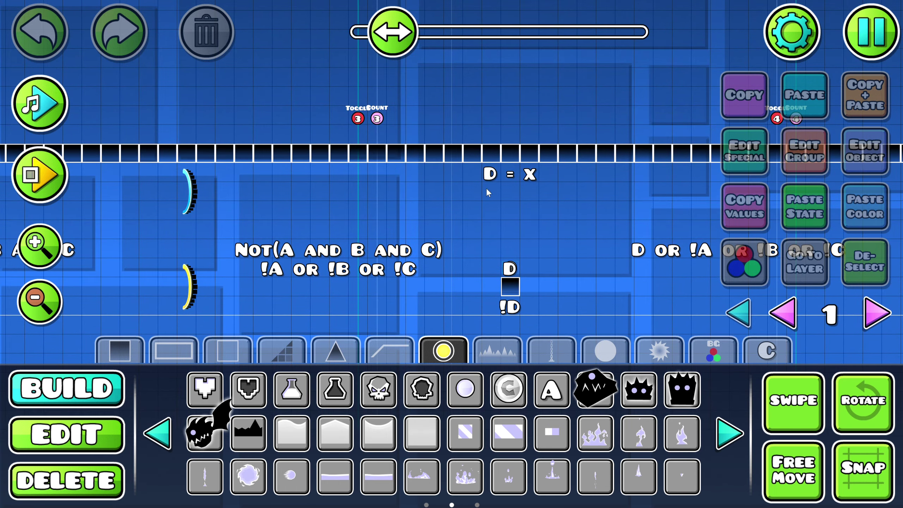
drag(426, 245, 657, 228)
drag(426, 245, 658, 227)
drag(427, 246, 658, 228)
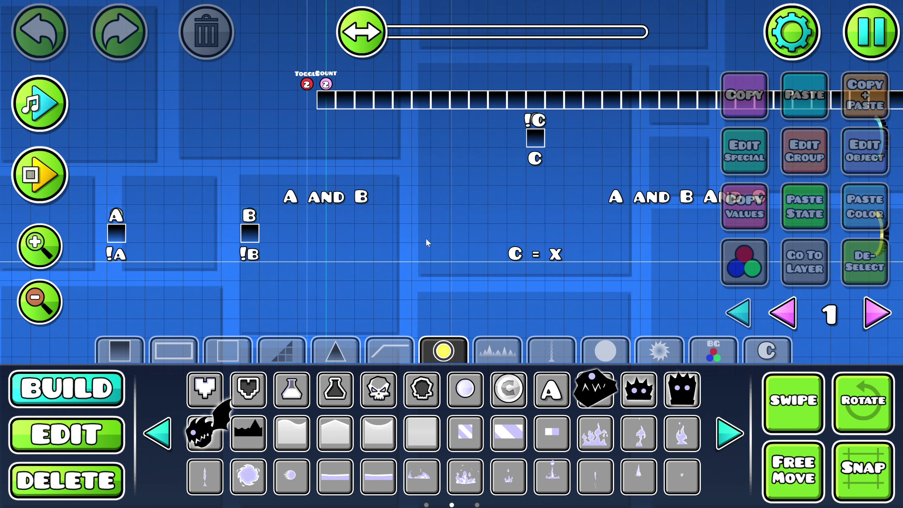
drag(469, 247, 387, 241)
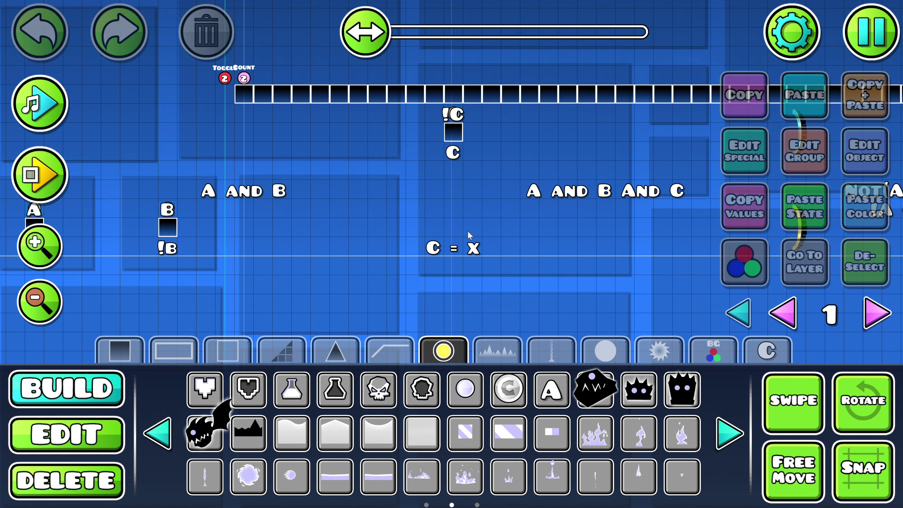
Step: Examine the blue and yellow portals between the A and B and C label and the Not(A and B and C) label
scroll(281, 253, left, 4)
scroll(398, 254, right, 10)
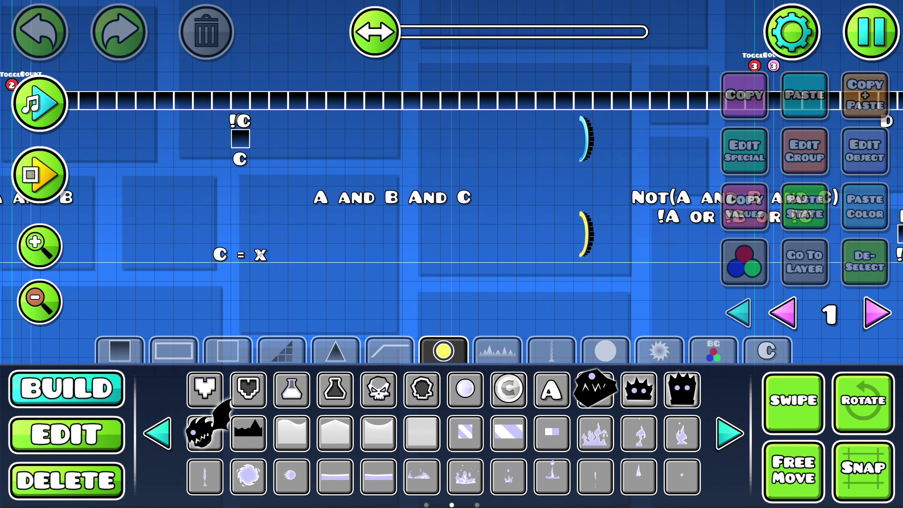
scroll(352, 281, right, 1)
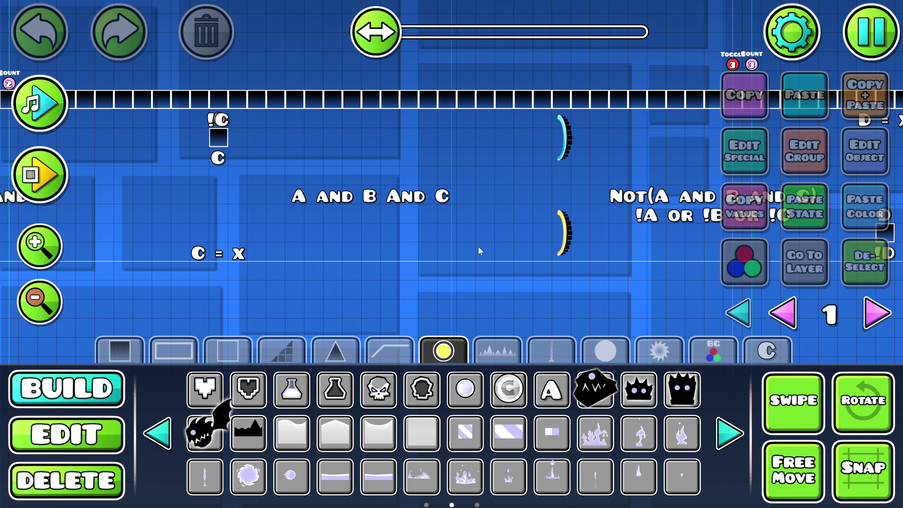
scroll(462, 255, right, 1)
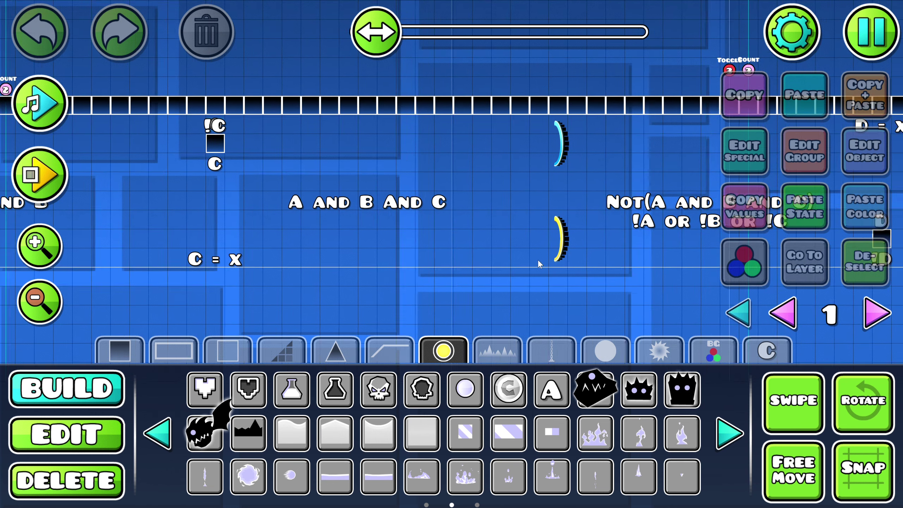
scroll(497, 273, right, 5)
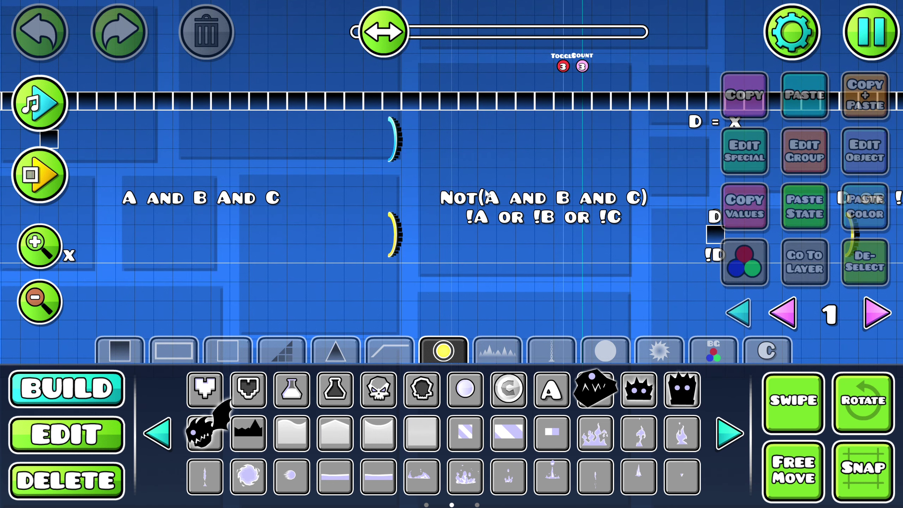
scroll(470, 274, right, 1)
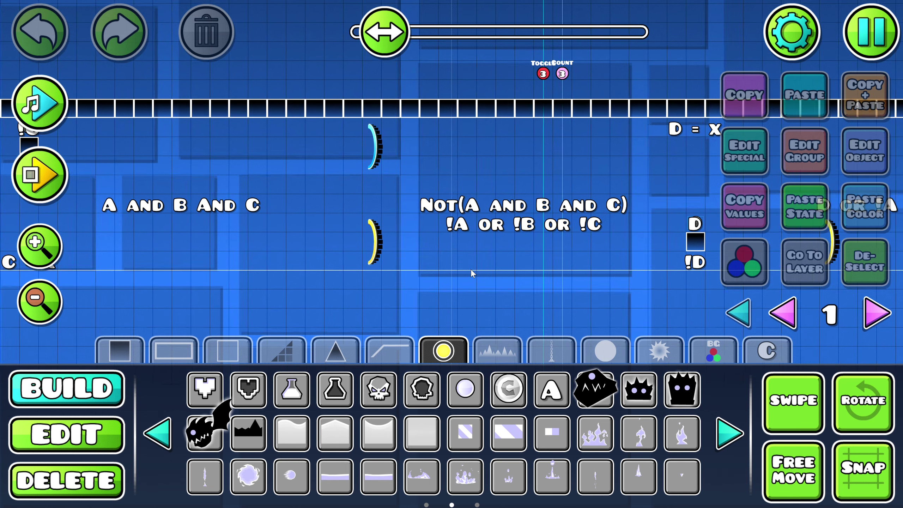
scroll(534, 275, left, 2)
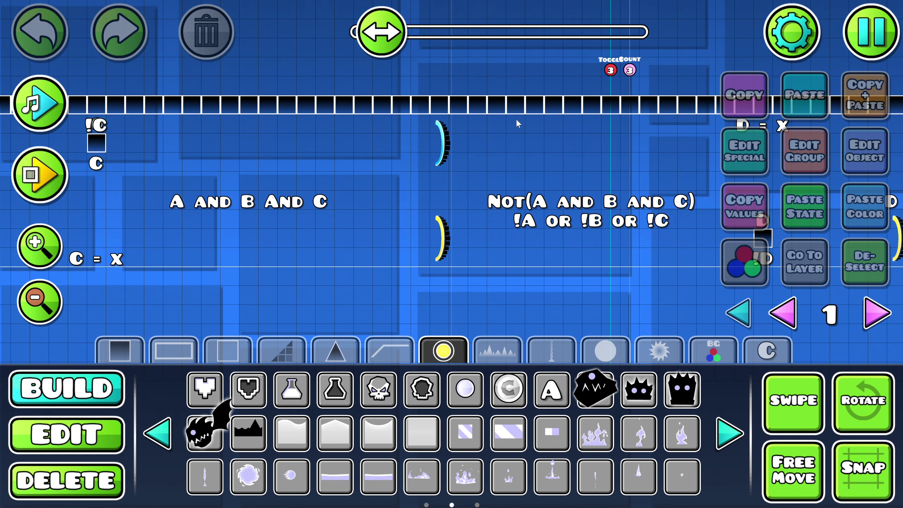
scroll(470, 265, right, 2)
scroll(471, 265, up, 1)
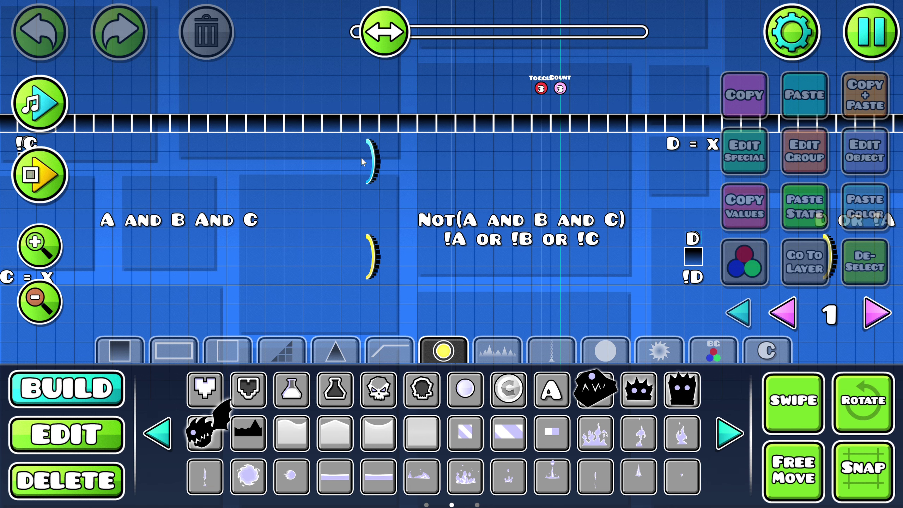
drag(555, 292, 663, 285)
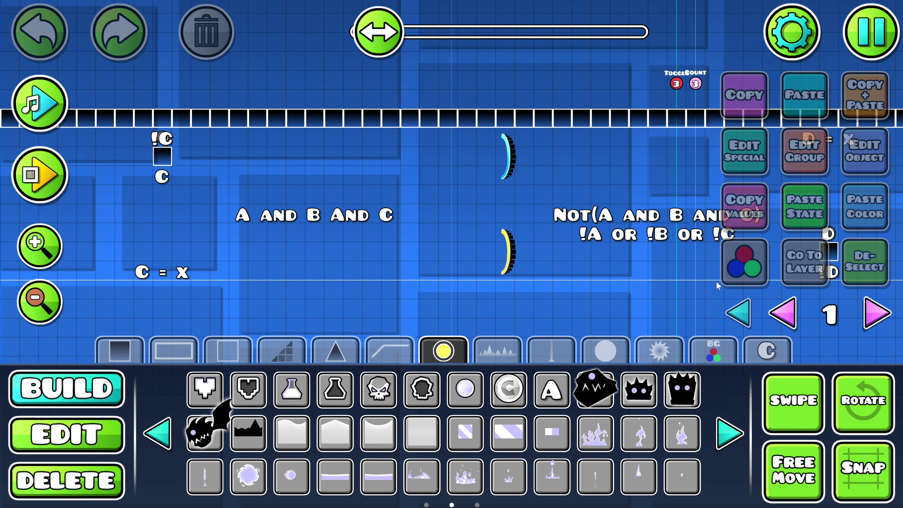
Step: Review the A and B input blocks at the level start and playtest the level through to the E blocks
scroll(717, 286, left, 10)
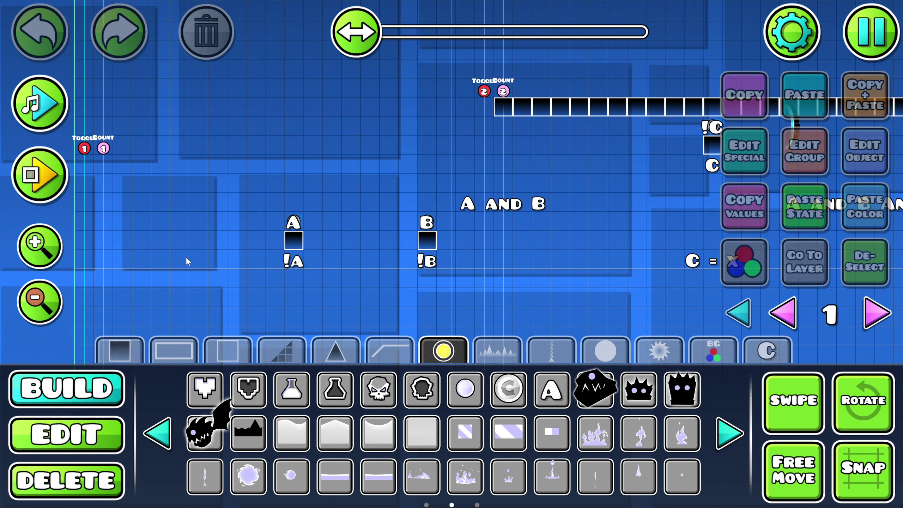
scroll(256, 262, right, 5)
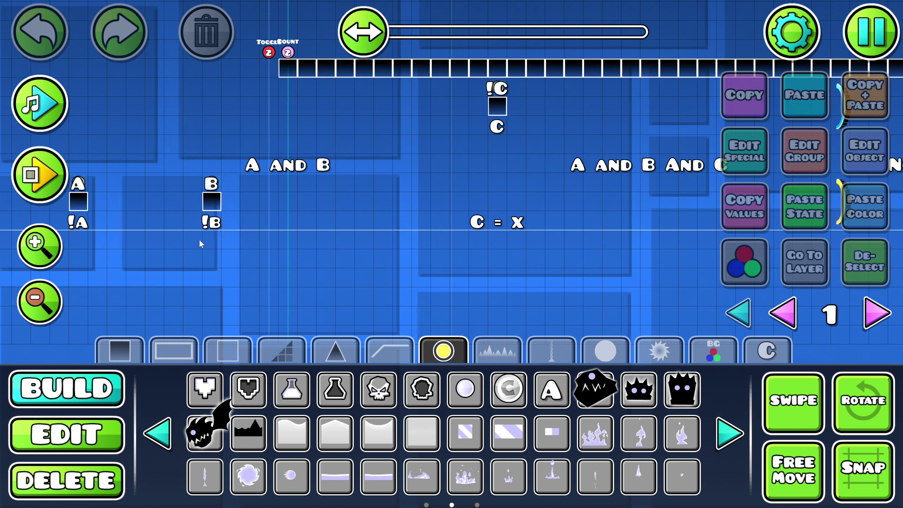
scroll(308, 281, left, 5)
scroll(383, 264, right, 2)
scroll(251, 232, left, 3)
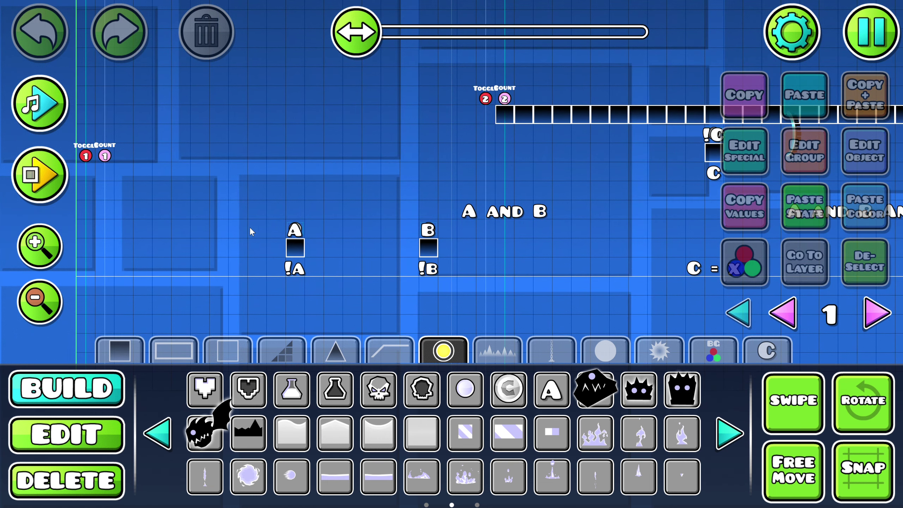
click(46, 175)
click(403, 290)
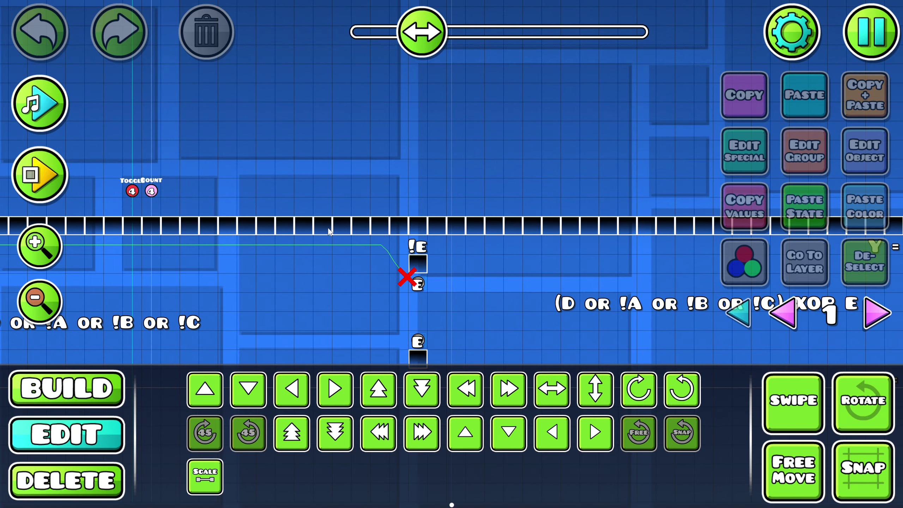
Step: Inspect the playtest's recorded path around the upper E block and the section leading to the Y outputs
drag(380, 222, 504, 210)
drag(407, 254, 585, 207)
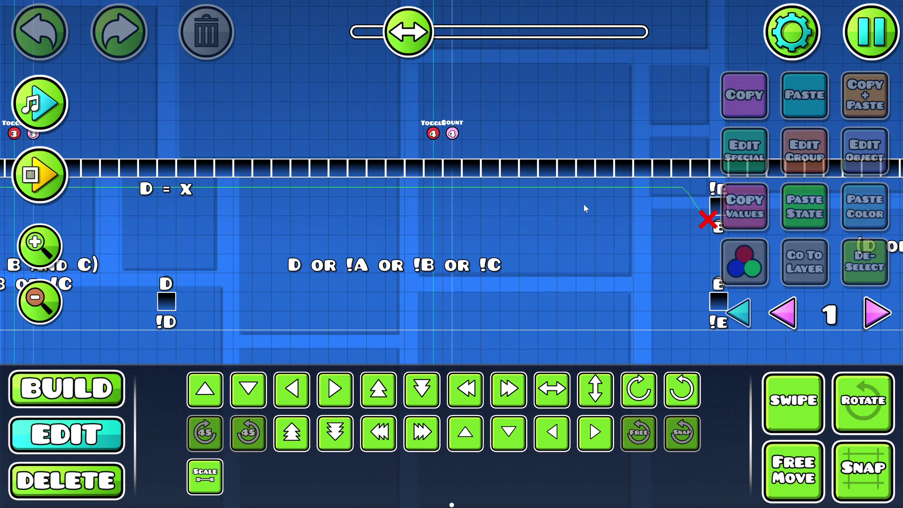
drag(578, 254, 430, 238)
drag(508, 250, 387, 242)
drag(714, 269, 389, 250)
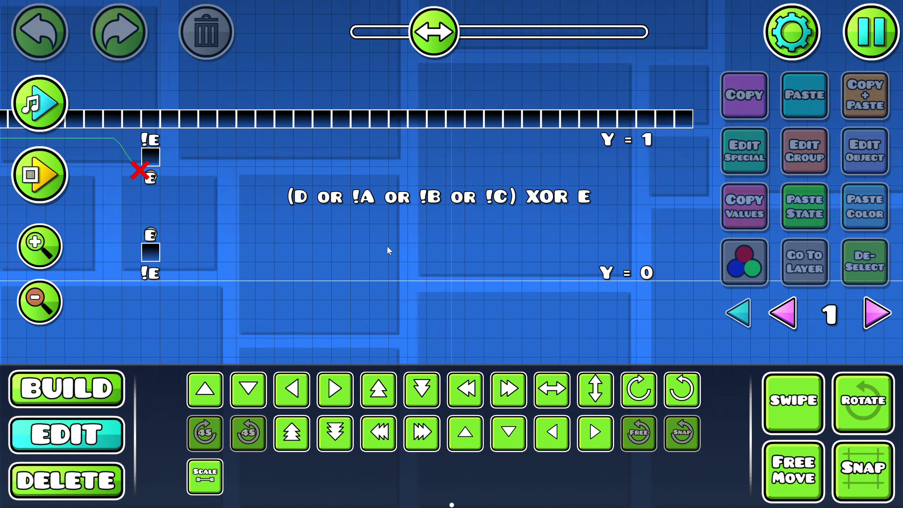
Step: Playtest the level again from the start, pass the E blocks to the Y outputs, and stop the playtest
drag(247, 216, 700, 240)
click(42, 178)
click(295, 256)
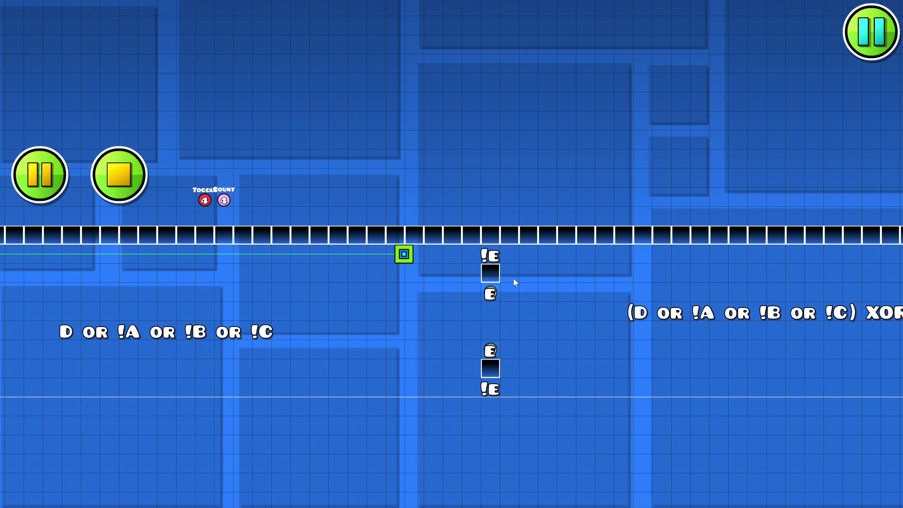
click(513, 278)
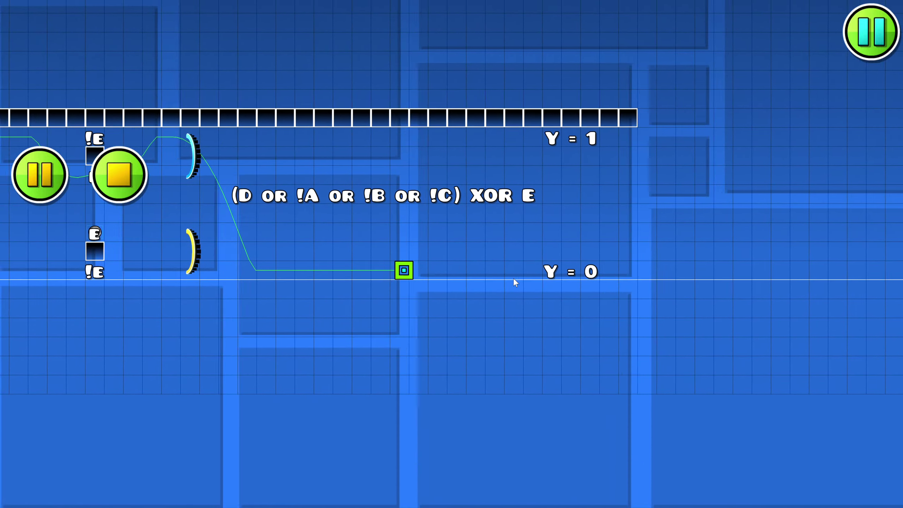
click(119, 176)
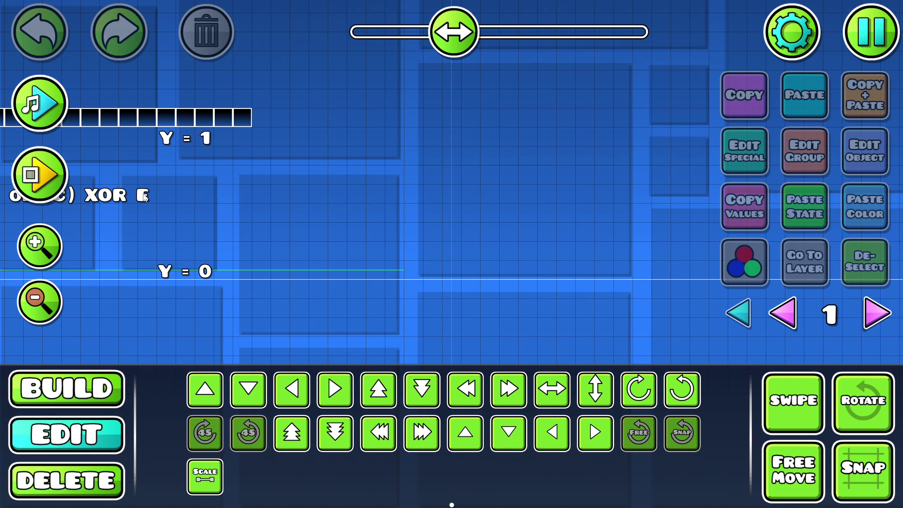
Step: Review the recorded path from the upper E block through the XOR section to the Y outputs
drag(202, 316, 585, 309)
drag(651, 314, 578, 287)
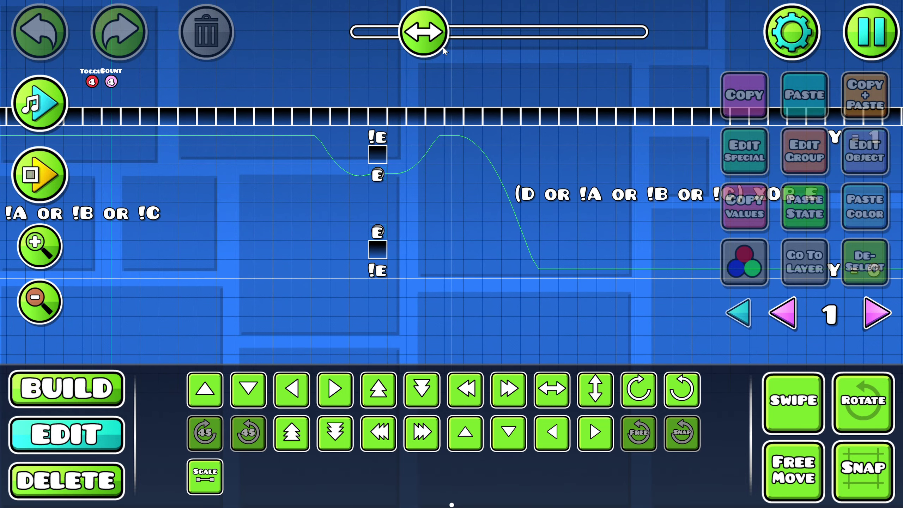
drag(430, 50, 447, 65)
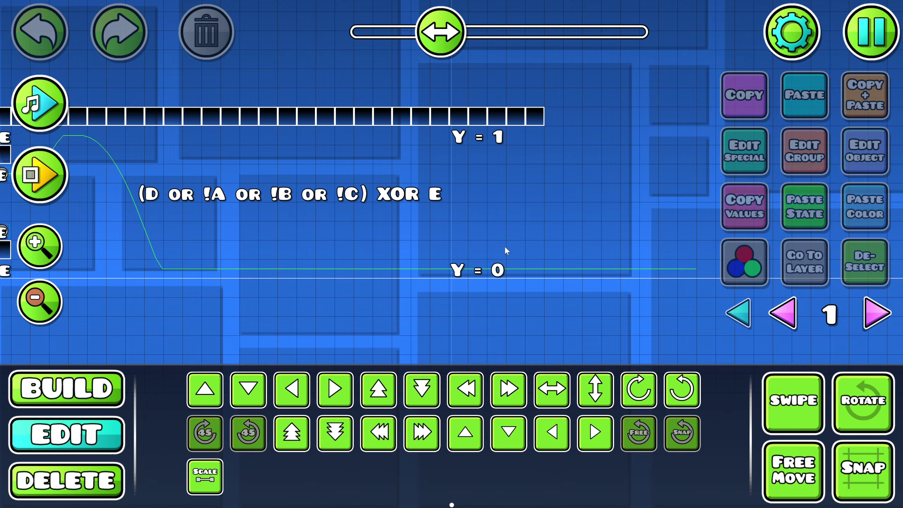
Step: Return to the level start and examine the A, B and C input blocks with the A AND B section
drag(480, 224, 577, 219)
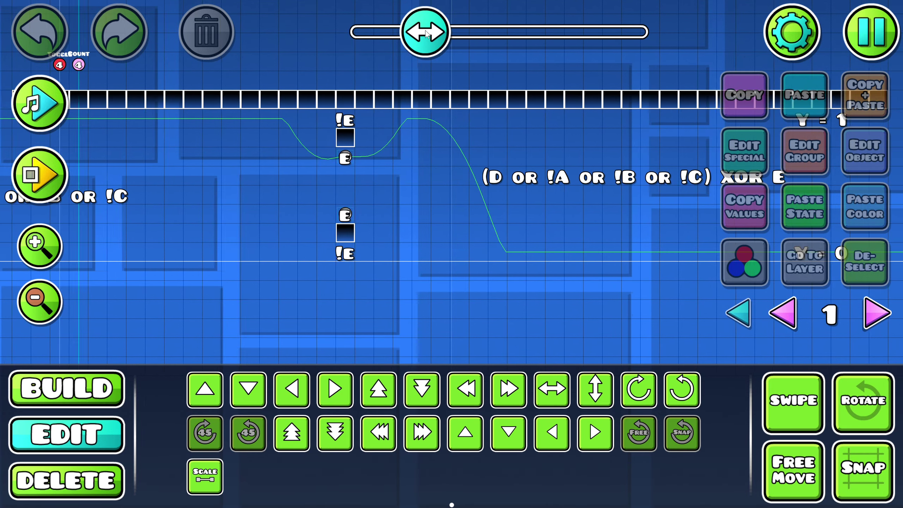
drag(426, 34, 356, 35)
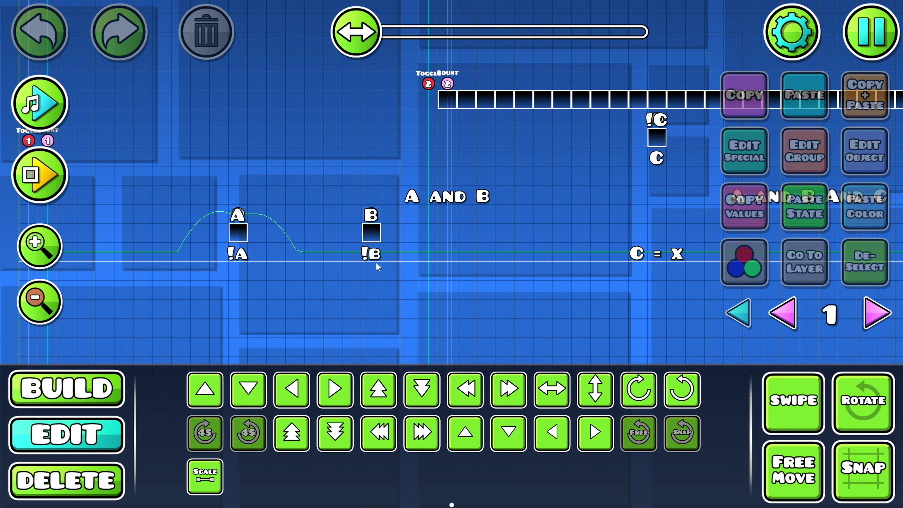
drag(465, 272, 453, 277)
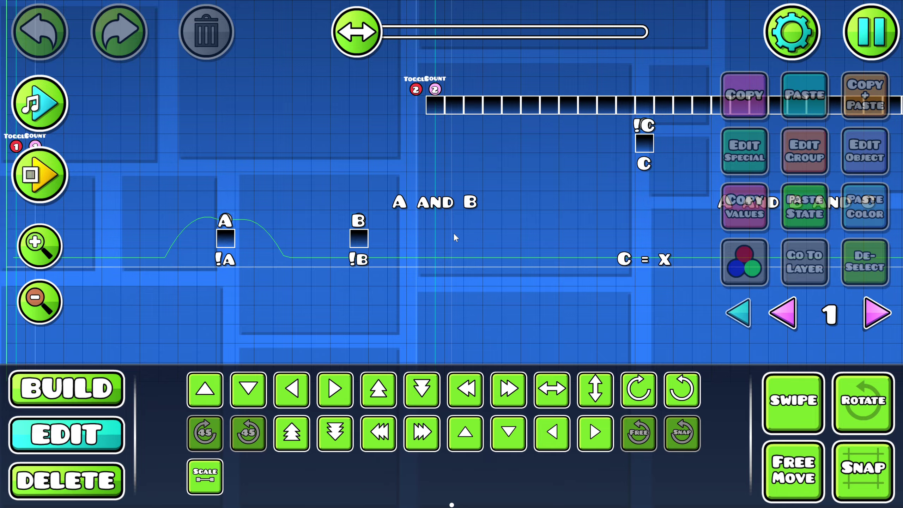
drag(470, 246, 424, 247)
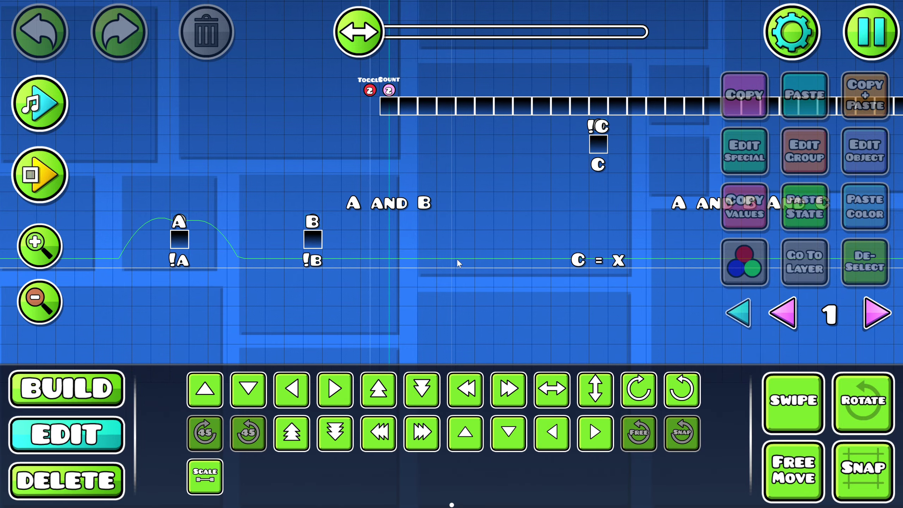
drag(562, 296, 423, 309)
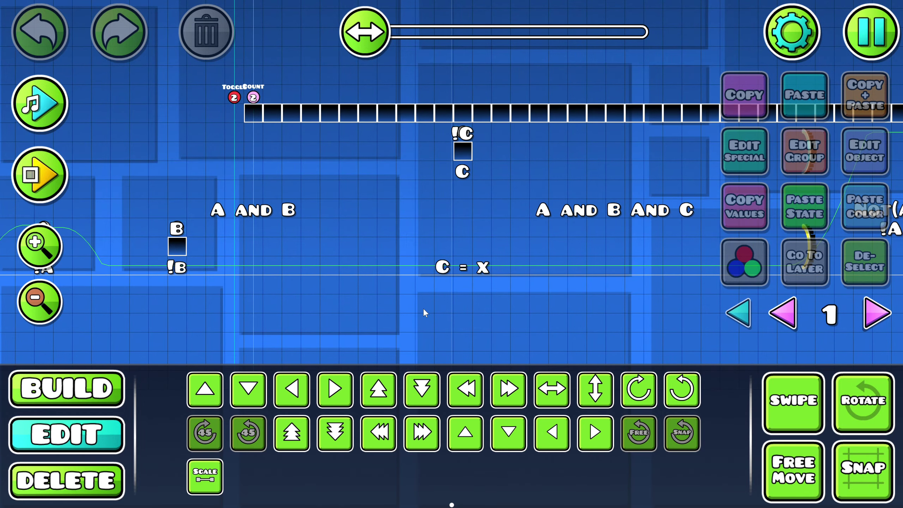
scroll(447, 306, right, 2)
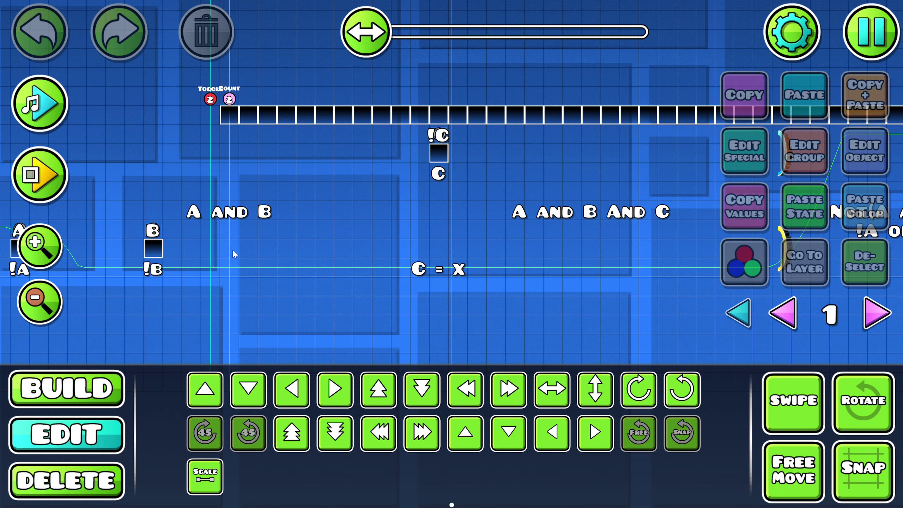
drag(232, 250, 278, 245)
drag(540, 270, 443, 268)
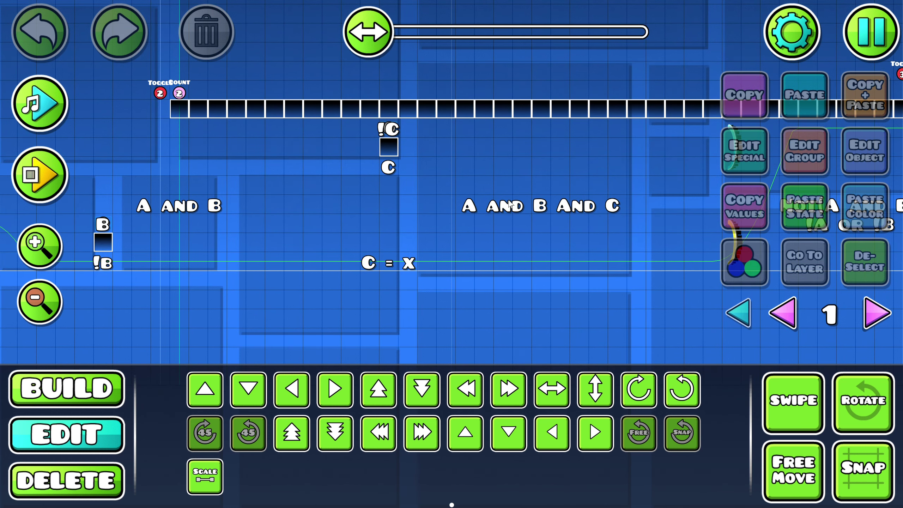
scroll(521, 231, left, 2)
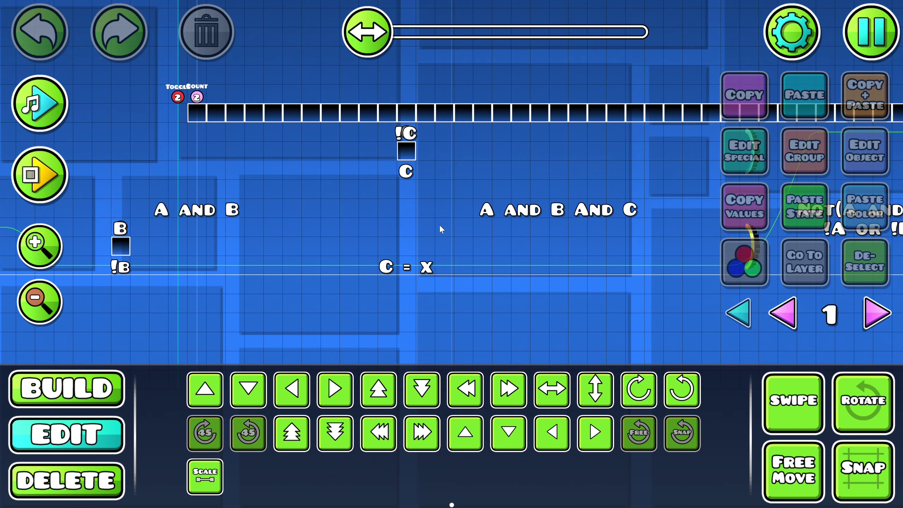
scroll(500, 242, right, 3)
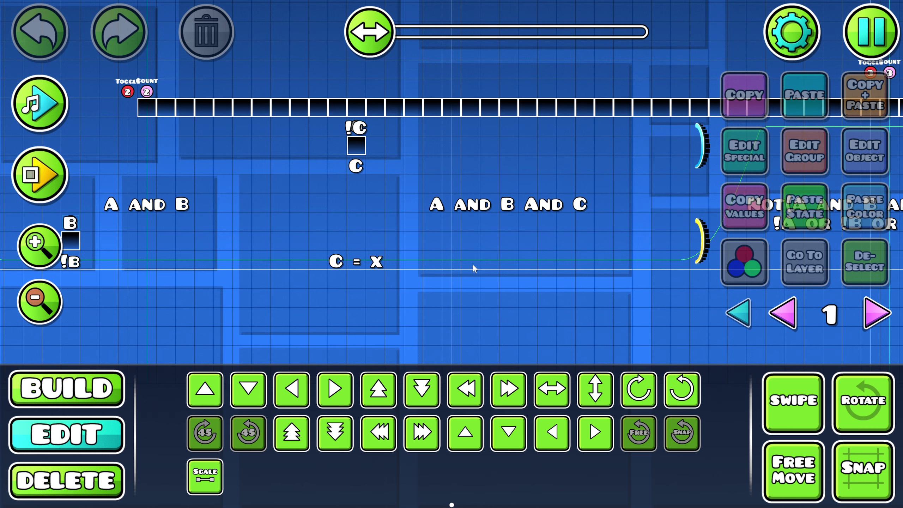
Step: Follow the recorded path from the A AND B AND C section over the gravity pads to the NOT(A AND B AND C) section
scroll(474, 266, right, 3)
scroll(437, 272, right, 5)
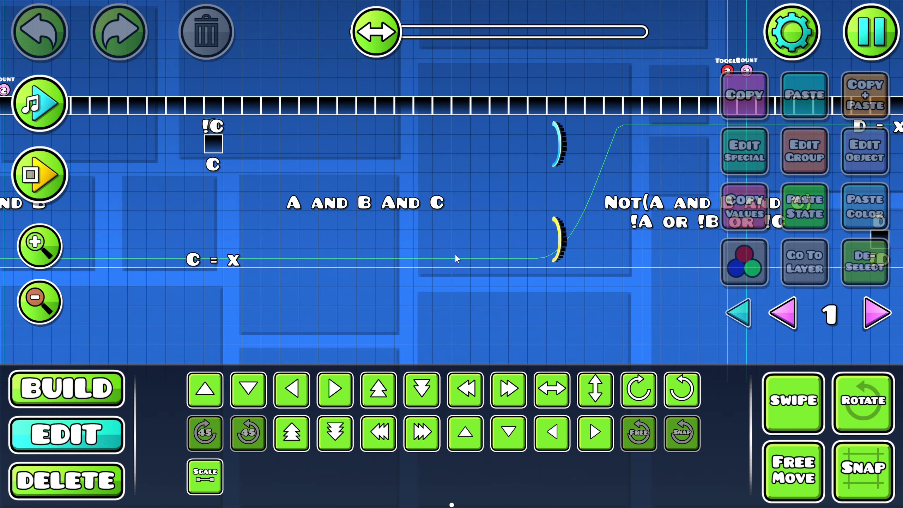
scroll(369, 231, right, 10)
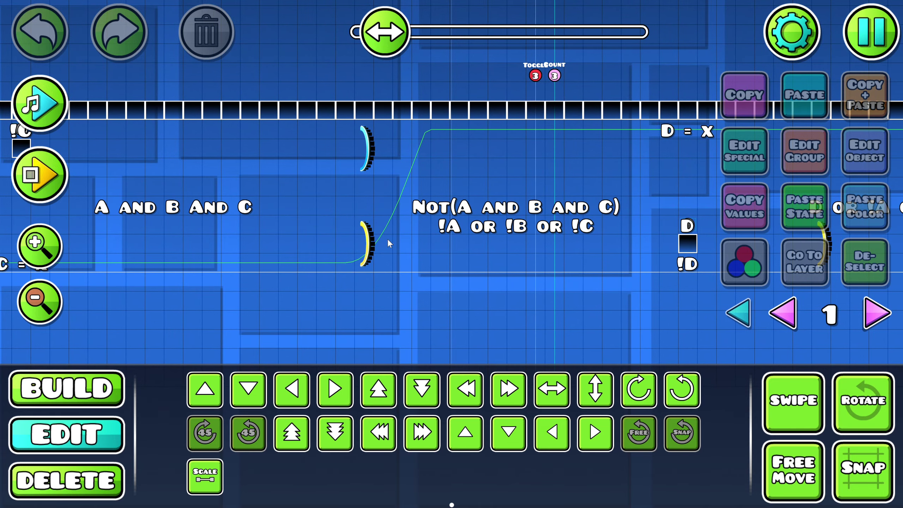
scroll(416, 282, right, 1)
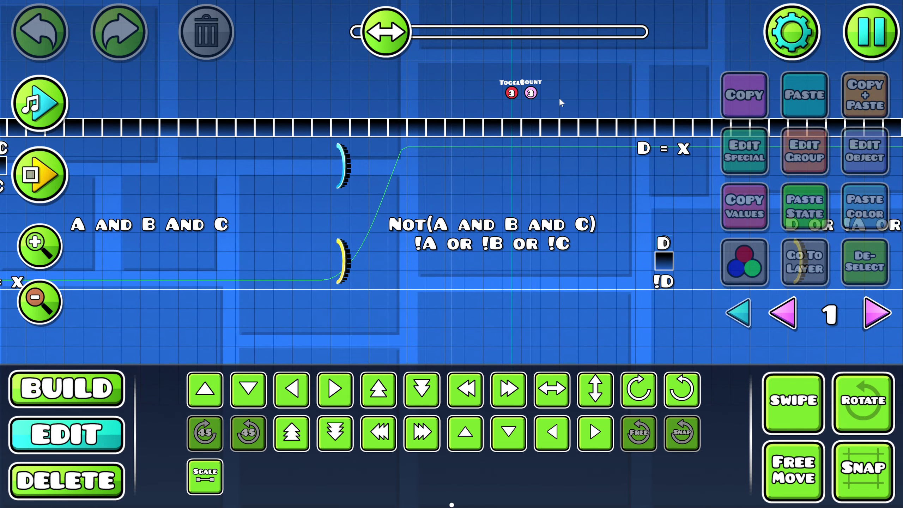
scroll(470, 206, right, 4)
scroll(470, 206, left, 1)
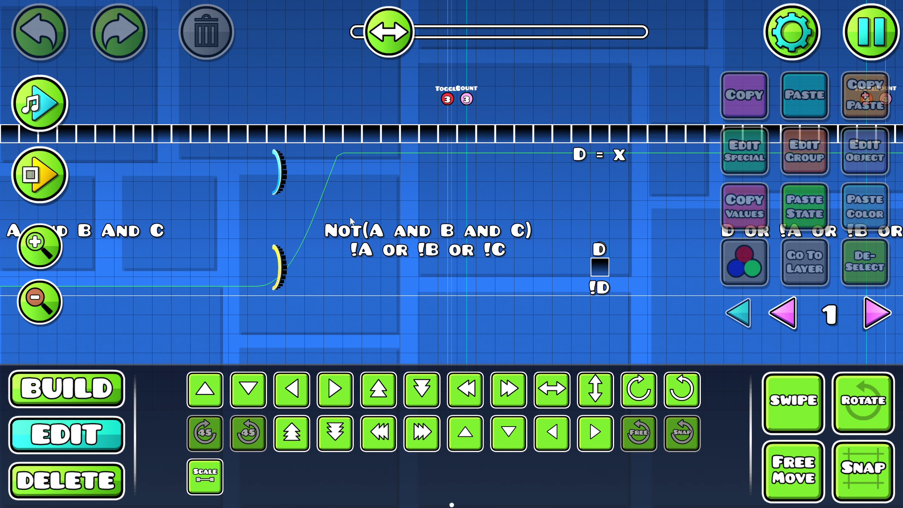
drag(434, 273, 417, 271)
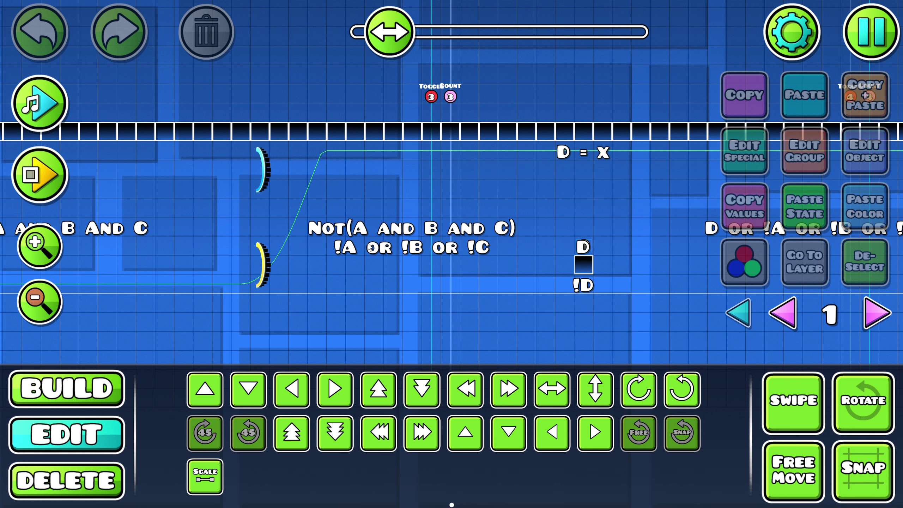
drag(496, 298, 239, 307)
drag(437, 300, 507, 298)
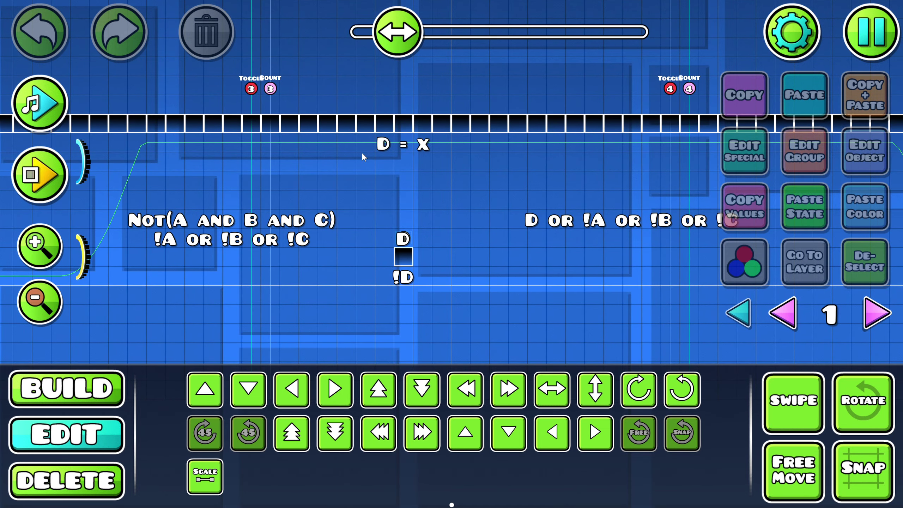
Step: Examine the D input block, the D = X path above it and the resulting D OR !A OR !B OR !C section
drag(458, 179, 395, 206)
drag(451, 184, 493, 201)
scroll(451, 213, right, 1)
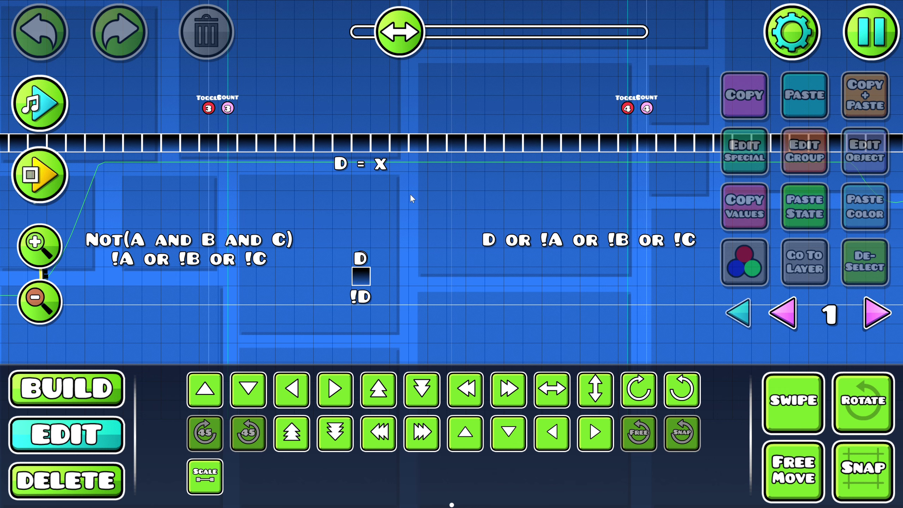
drag(441, 199, 432, 212)
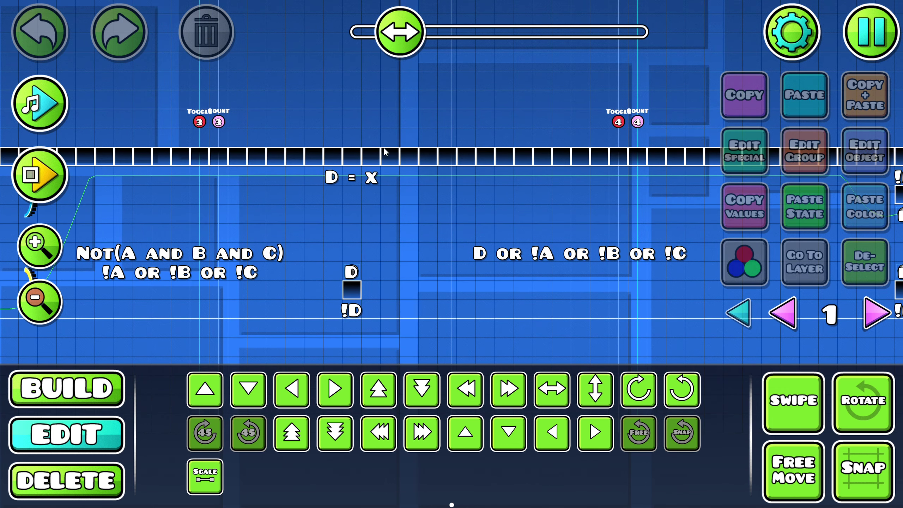
scroll(391, 242, right, 1)
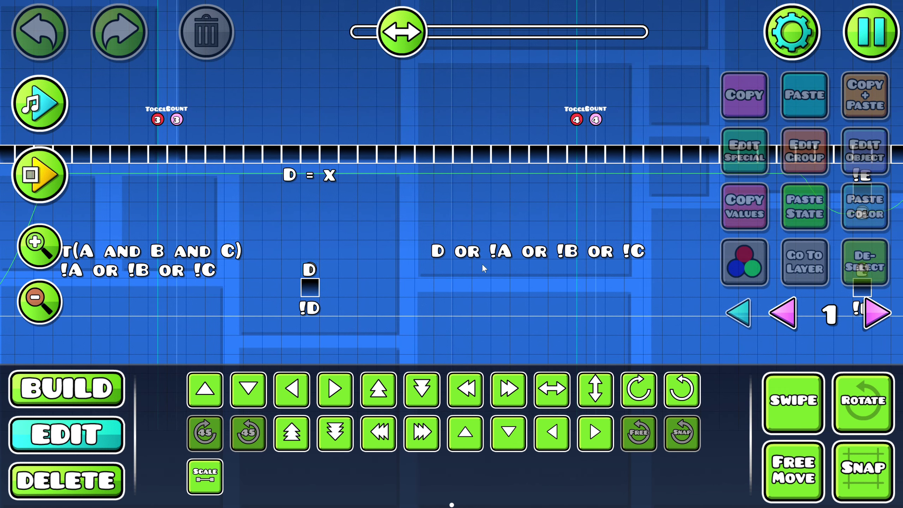
scroll(482, 266, right, 1)
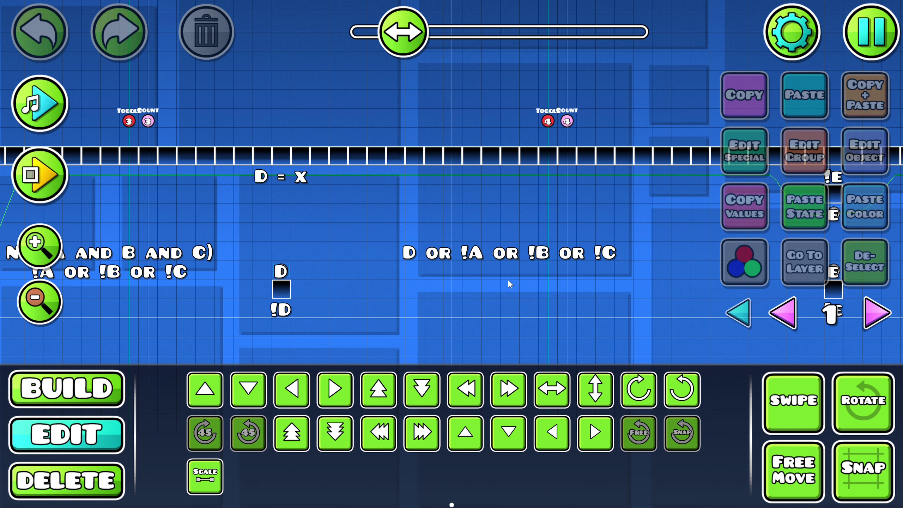
scroll(509, 282, right, 1)
scroll(513, 196, left, 2)
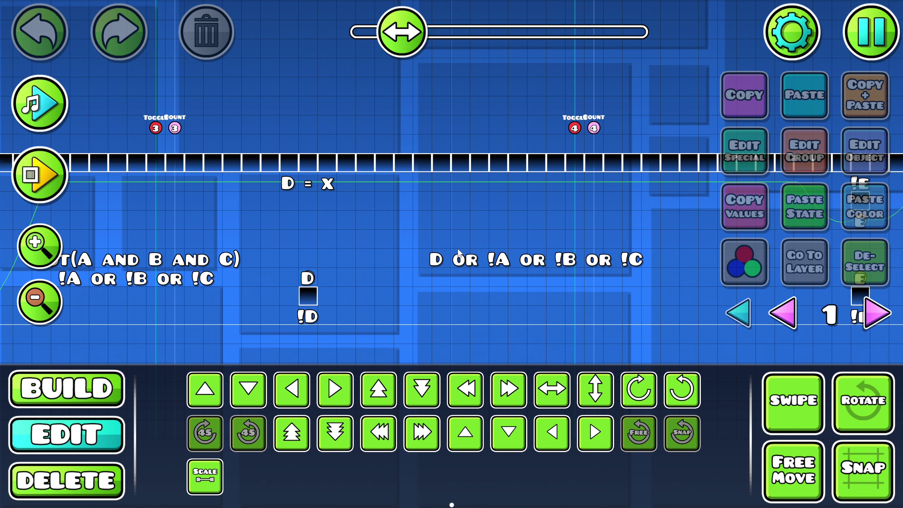
drag(447, 234, 509, 228)
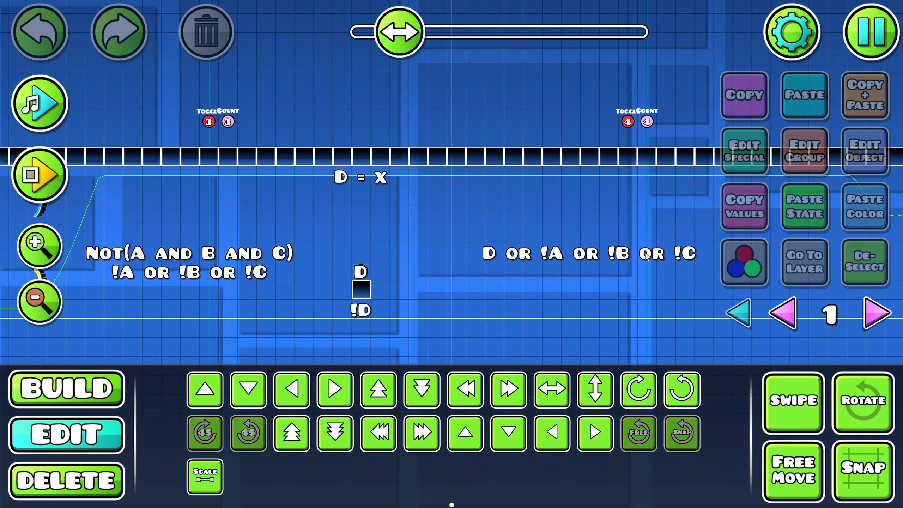
scroll(499, 254, right, 1)
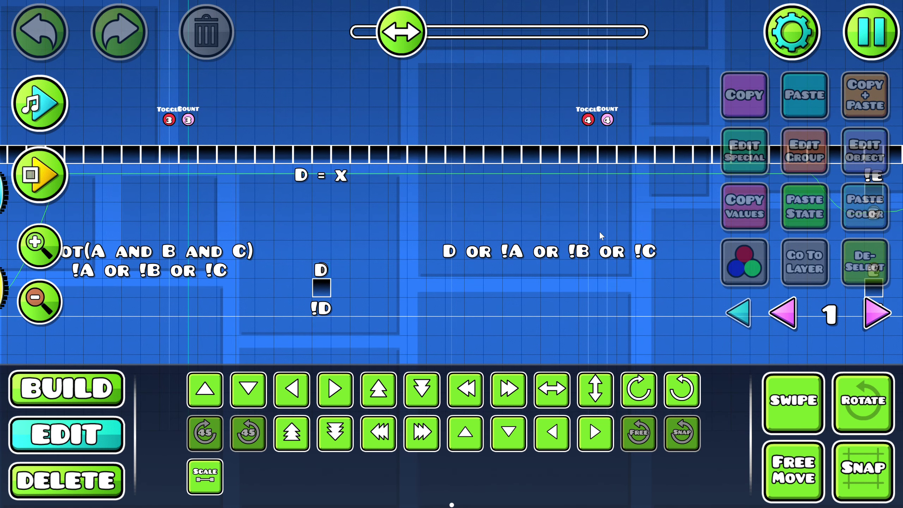
scroll(600, 263, left, 2)
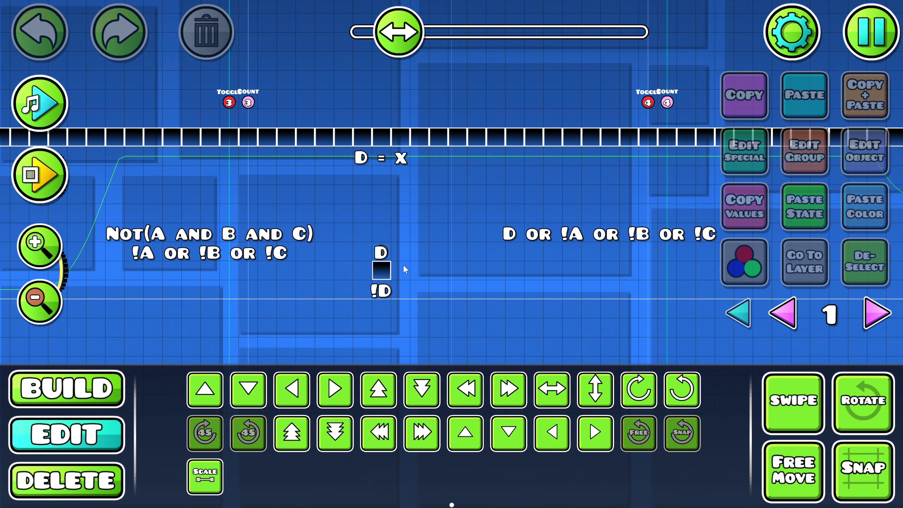
scroll(420, 281, right, 4)
scroll(412, 300, left, 3)
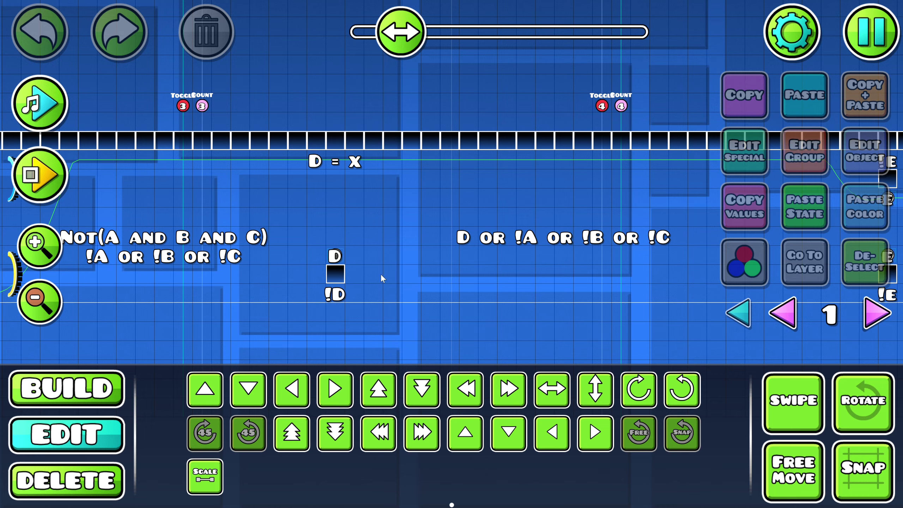
Step: Examine how the D OR !A OR !B OR !C section leads into the upper and lower E blocks
scroll(372, 283, right, 4)
scroll(363, 276, right, 4)
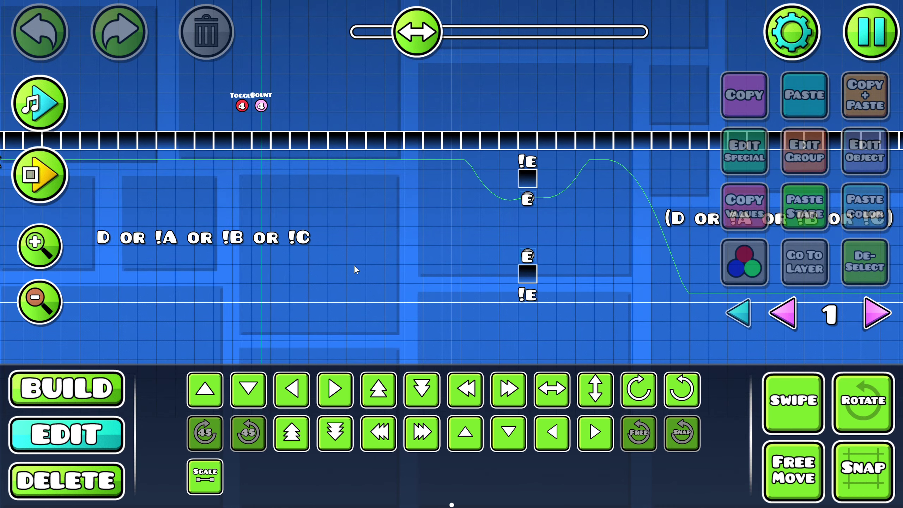
scroll(477, 282, left, 4)
scroll(464, 258, right, 6)
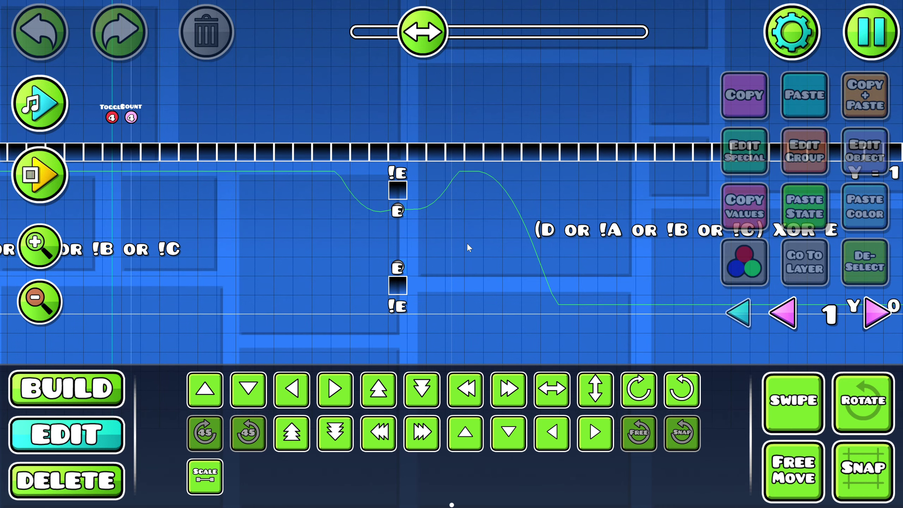
scroll(467, 244, right, 3)
scroll(442, 248, left, 3)
scroll(498, 261, right, 2)
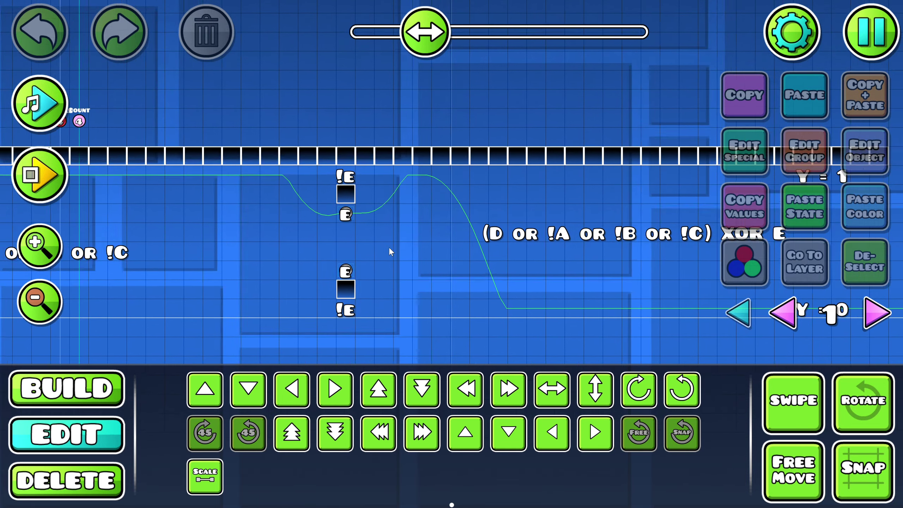
scroll(468, 247, left, 1)
scroll(395, 239, left, 2)
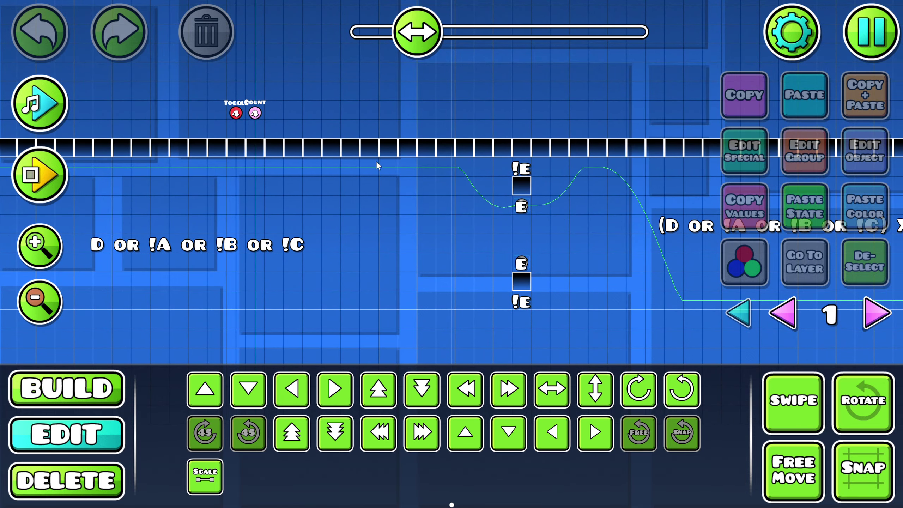
Step: Trace the recorded path past the upper E block and through the XOR E section towards the Y outputs
scroll(567, 243, right, 2)
scroll(524, 235, right, 1)
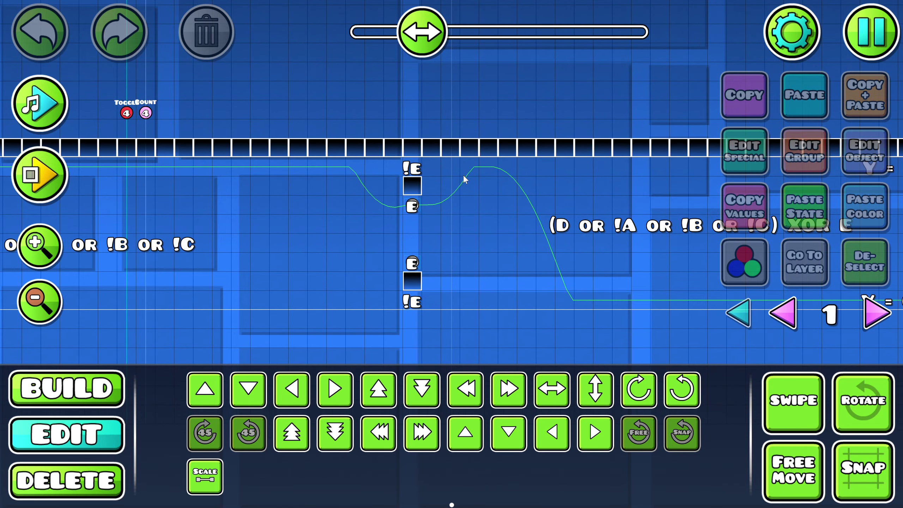
scroll(561, 306, right, 1)
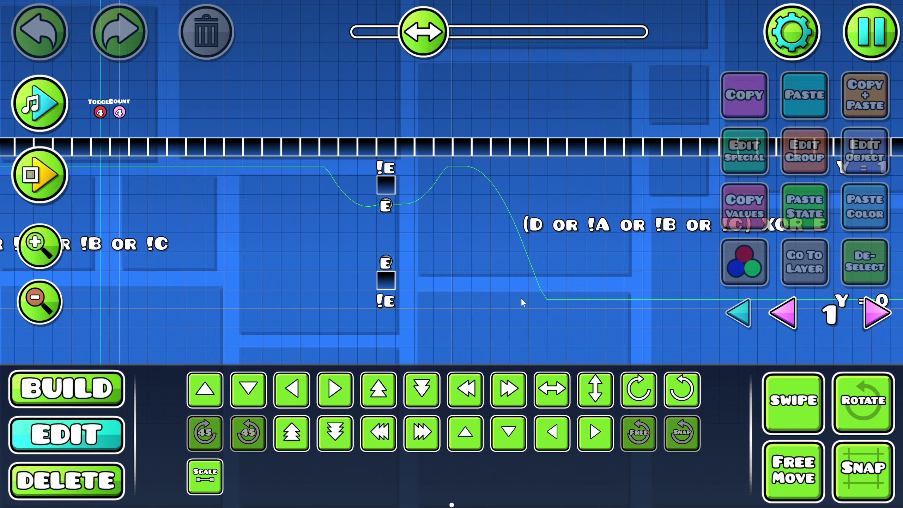
scroll(565, 298, left, 2)
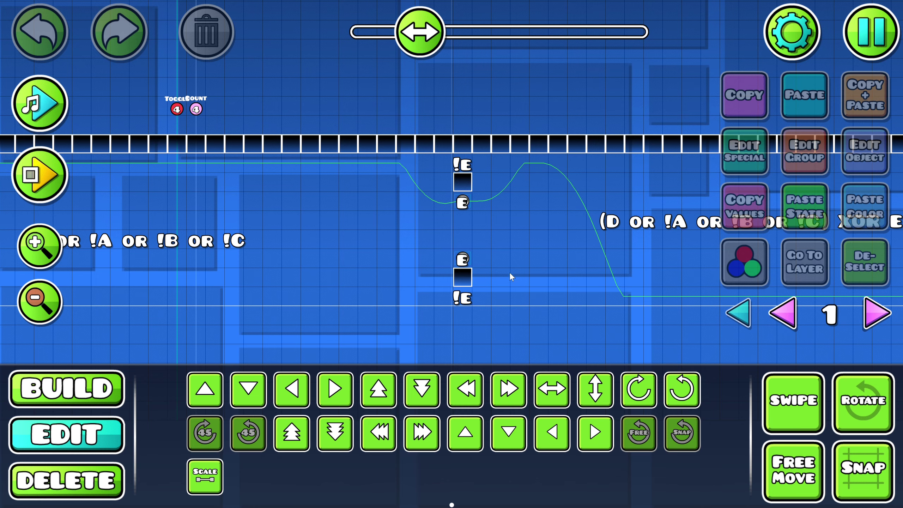
scroll(433, 280, right, 1)
scroll(470, 297, right, 1)
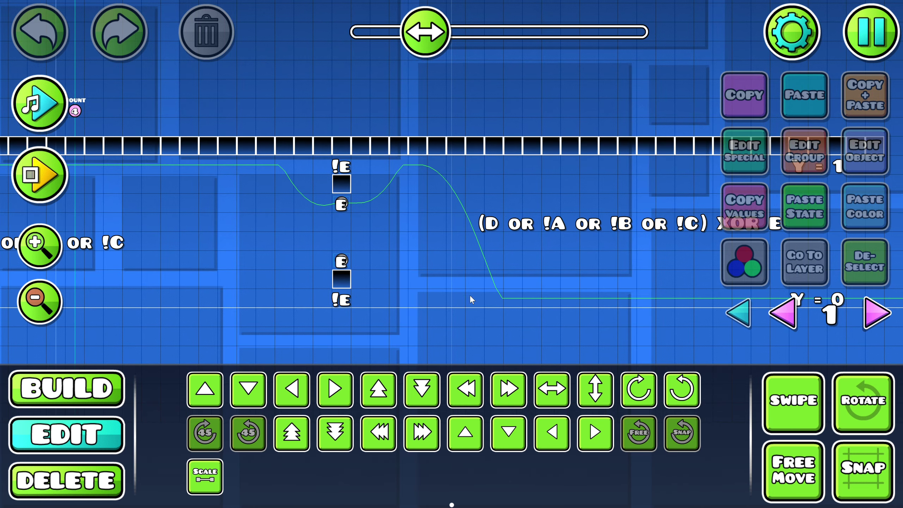
drag(520, 290, 405, 297)
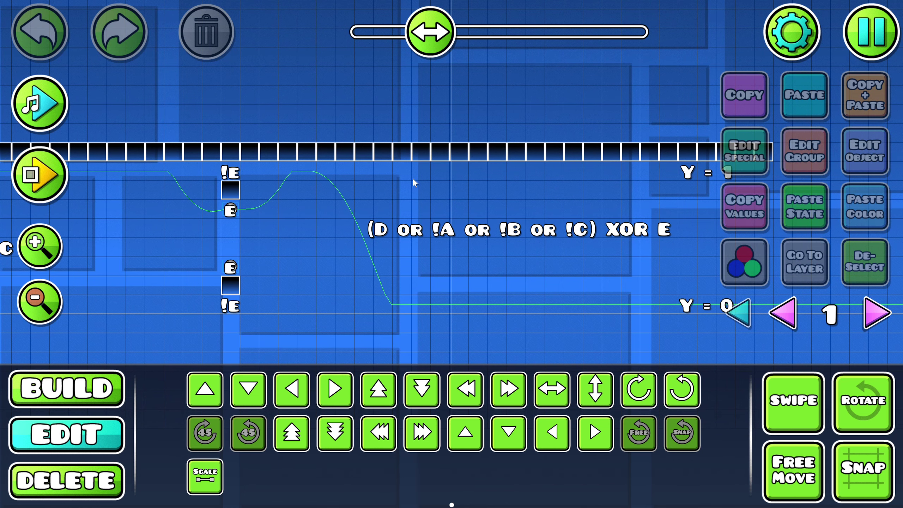
scroll(469, 271, left, 1)
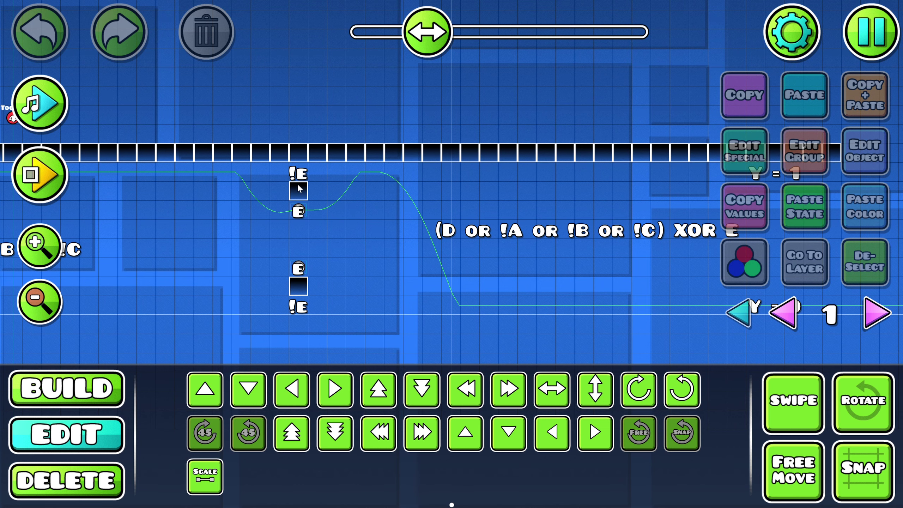
scroll(439, 220, left, 2)
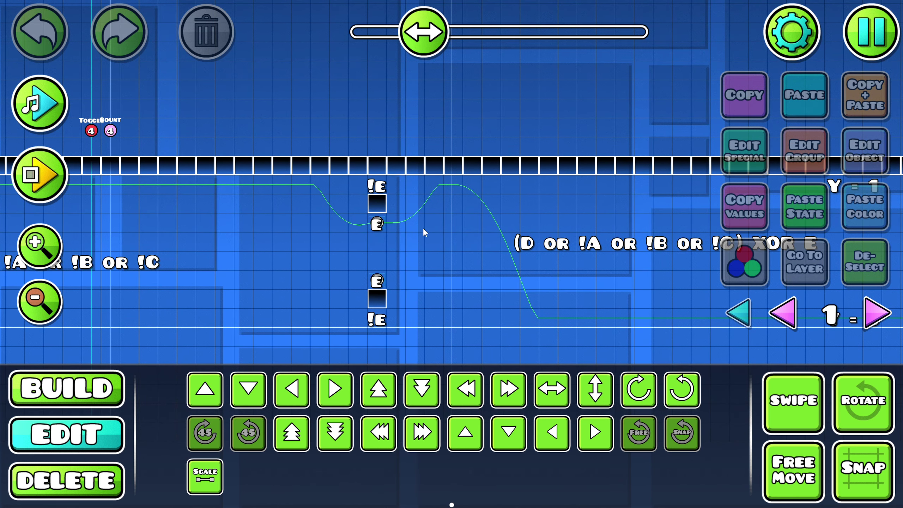
Step: Examine the E blocks, the (D OR !A OR !B OR !C) XOR E section and the Y = 1 and Y = 0 outputs
scroll(423, 230, left, 3)
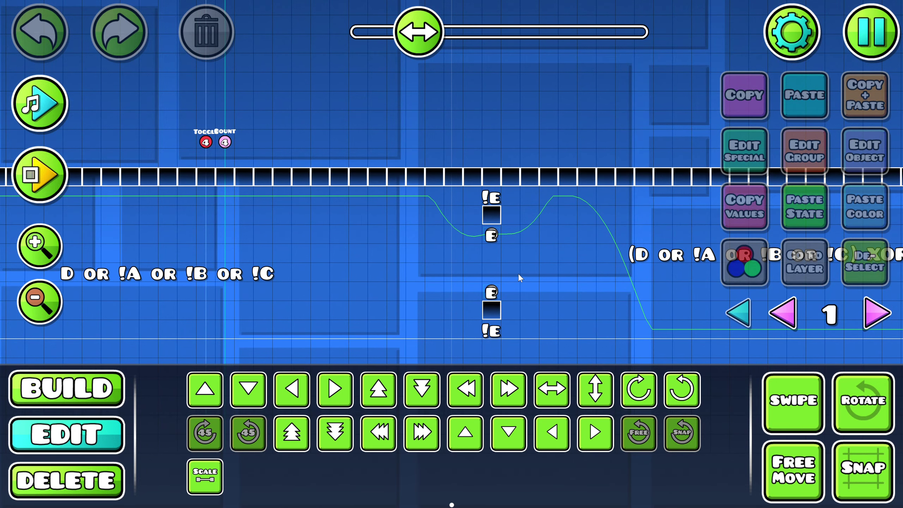
scroll(519, 278, right, 1)
scroll(481, 252, right, 5)
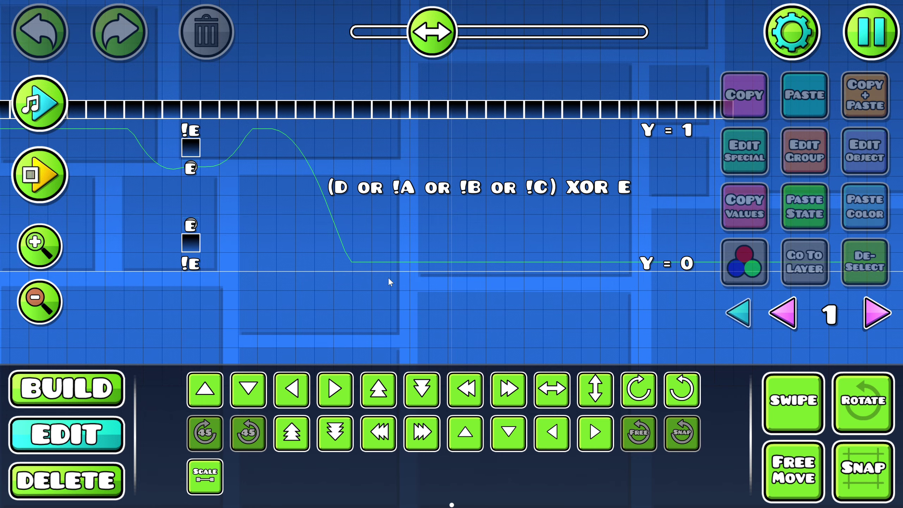
scroll(448, 284, right, 3)
scroll(534, 297, left, 2)
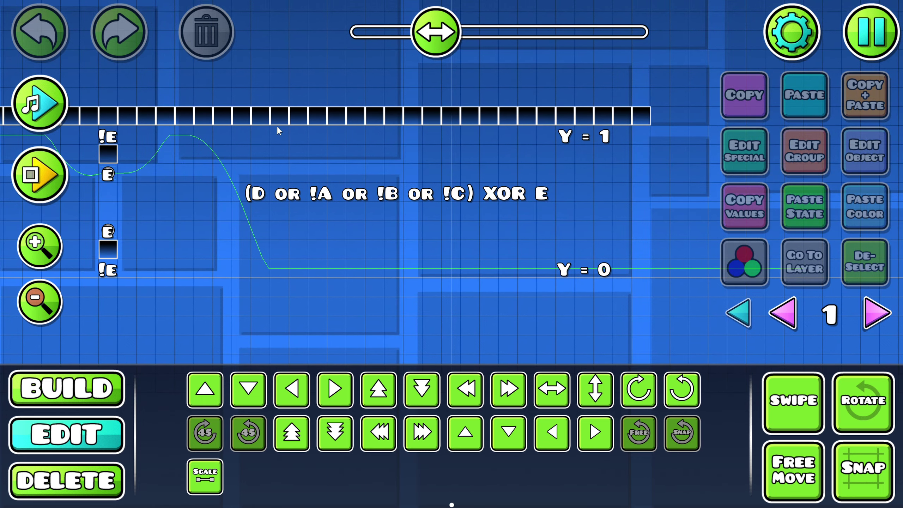
scroll(500, 274, right, 2)
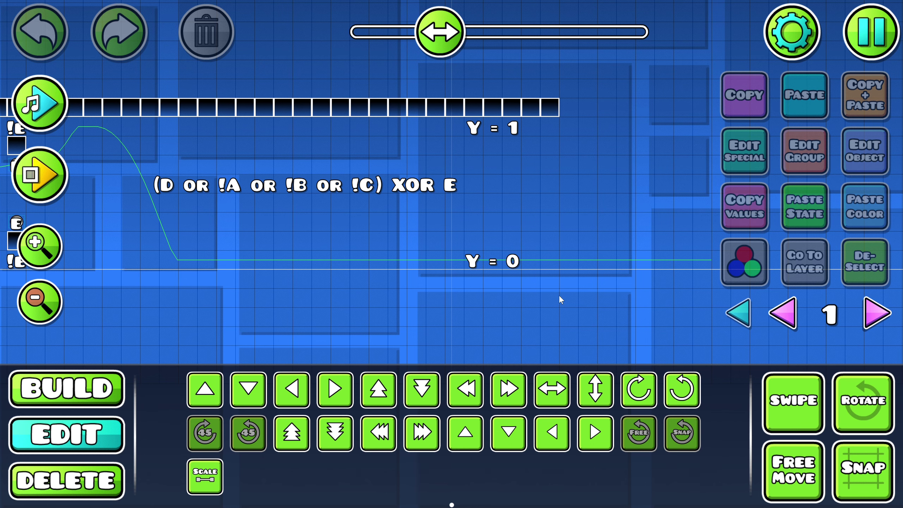
scroll(392, 232, left, 12)
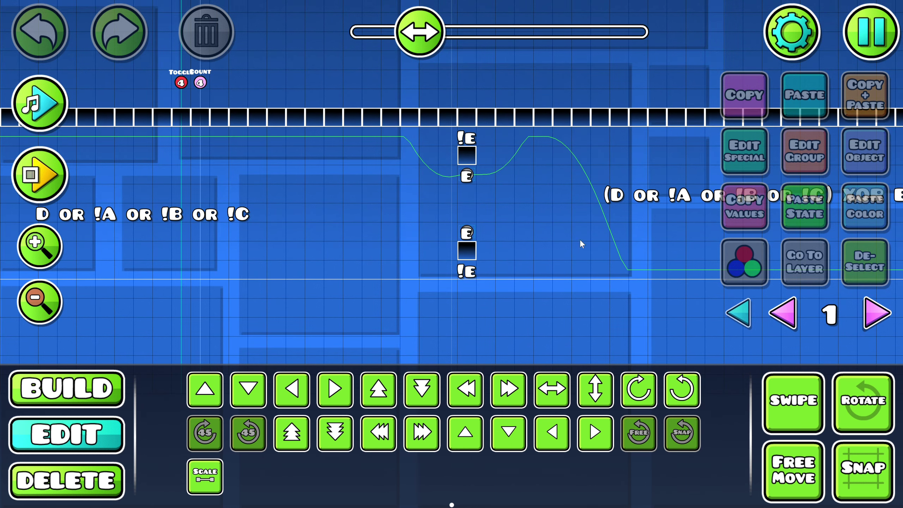
Step: Review the logic sections backwards from the E blocks through the D and C blocks to the level's start
scroll(420, 235, right, 1)
scroll(420, 235, left, 18)
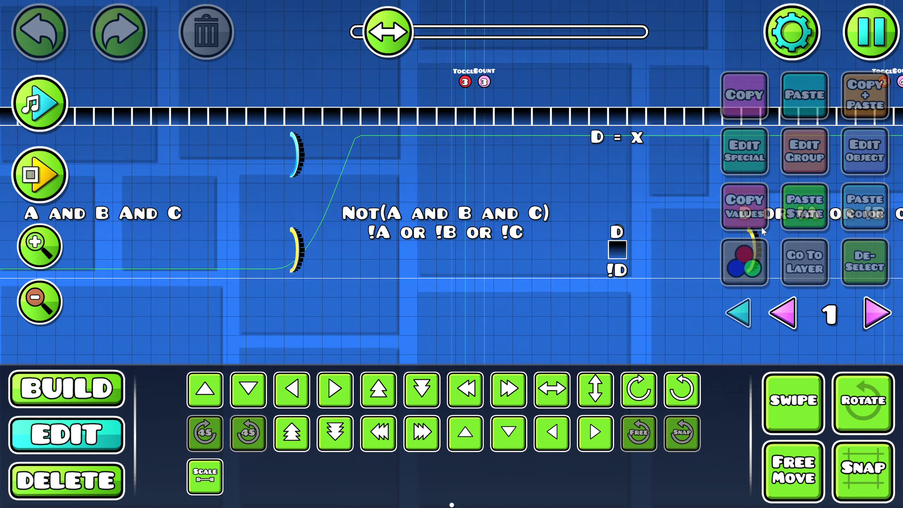
scroll(766, 227, right, 10)
scroll(604, 211, left, 12)
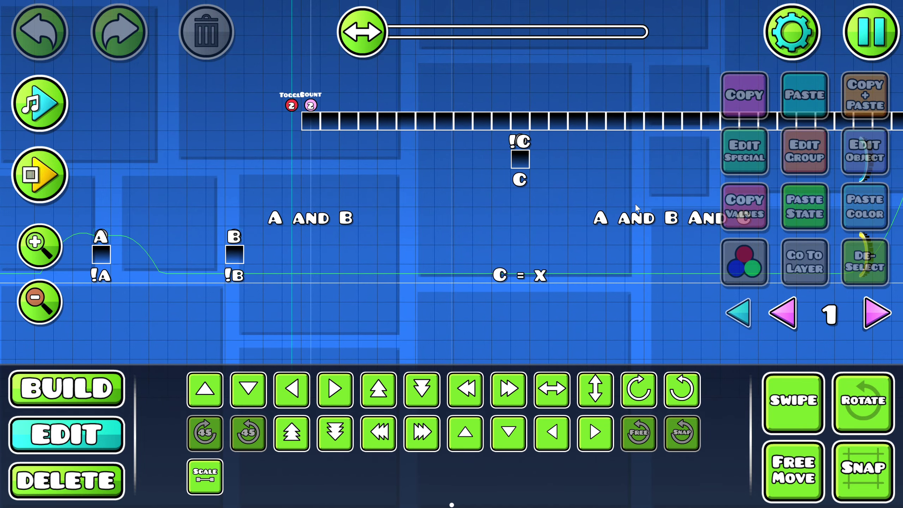
scroll(635, 204, right, 6)
scroll(549, 180, left, 4)
scroll(546, 186, left, 3)
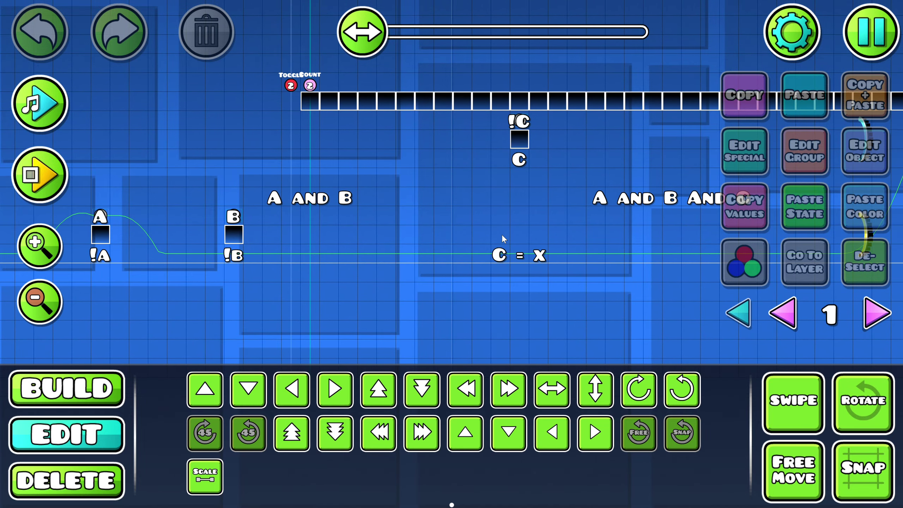
scroll(441, 235, left, 4)
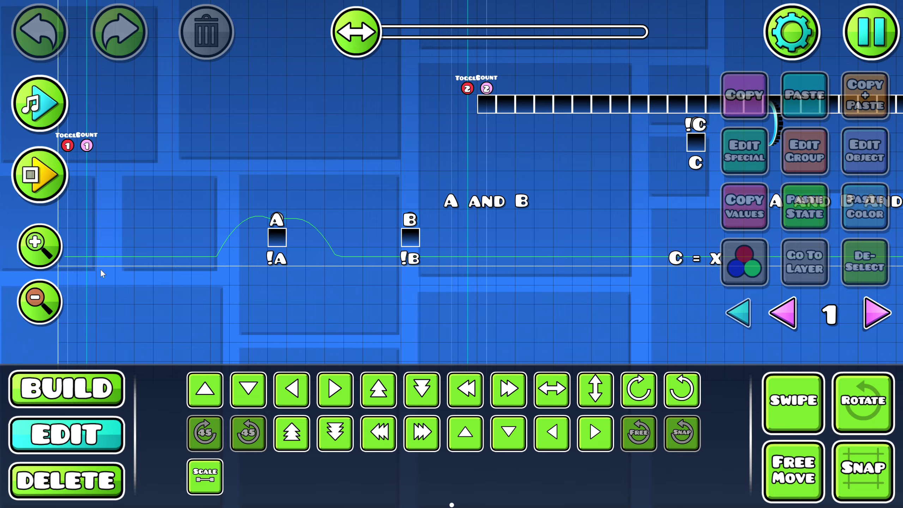
Step: Playtest the level from its start, jumping at the A, B, C, D and E blocks, and halt the run past the Y outputs
click(45, 179)
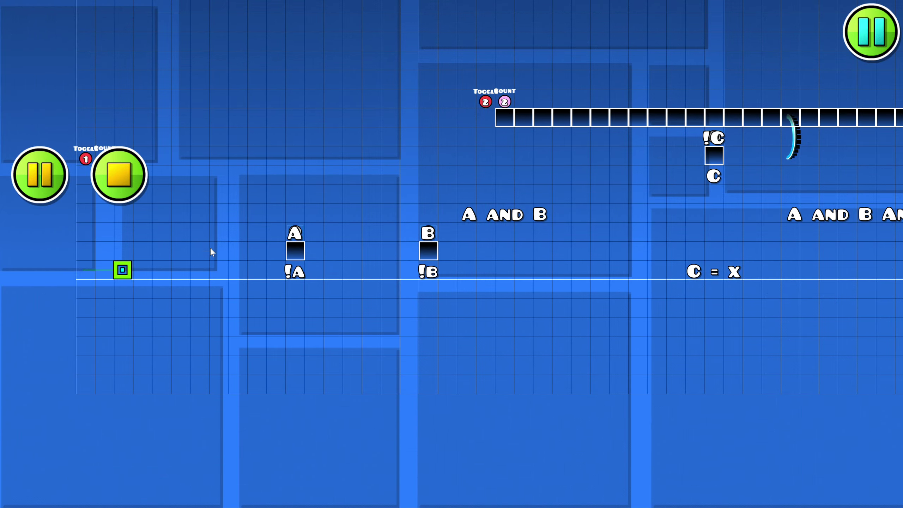
click(314, 285)
click(315, 286)
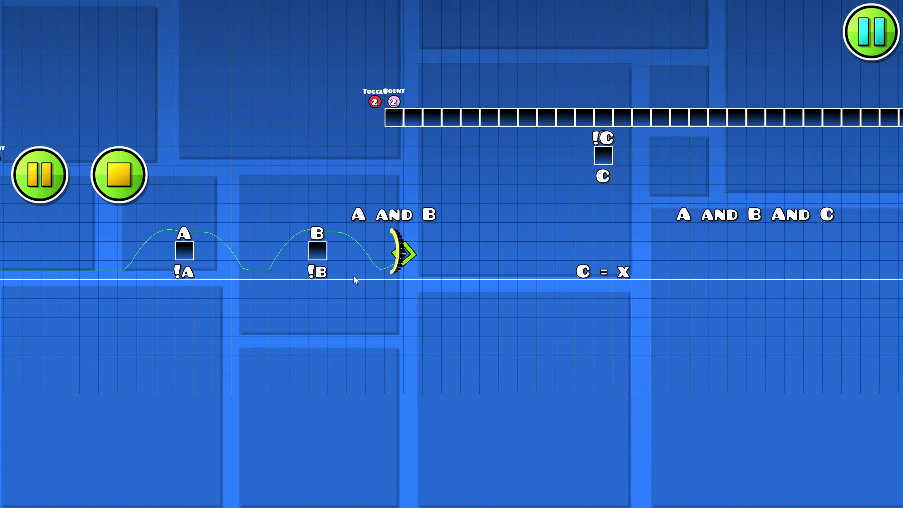
click(425, 262)
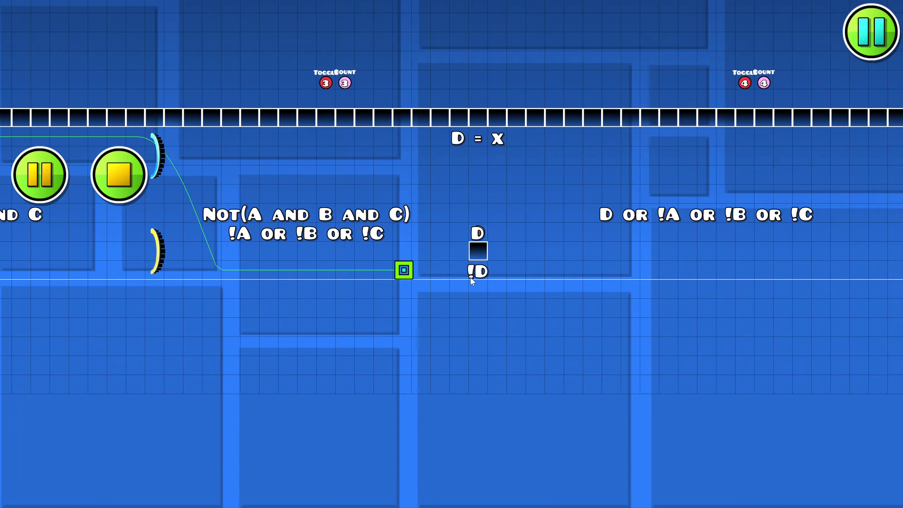
click(470, 281)
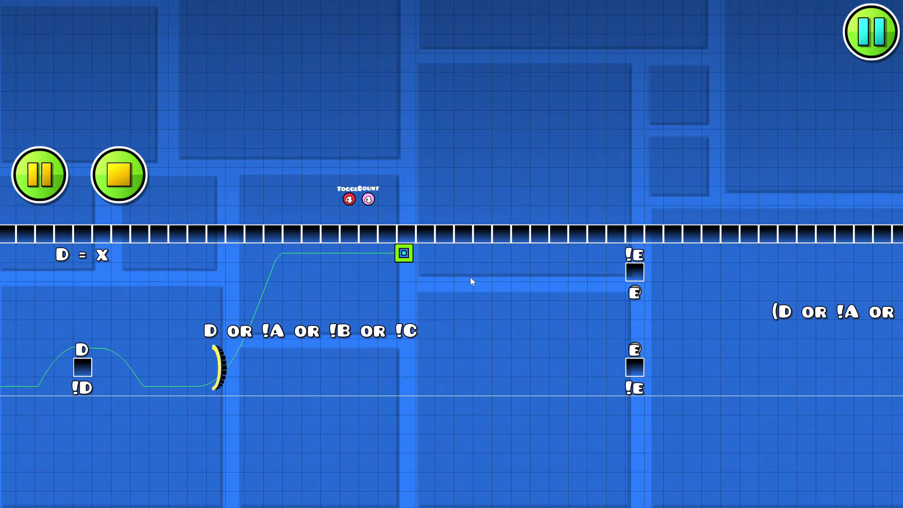
click(484, 283)
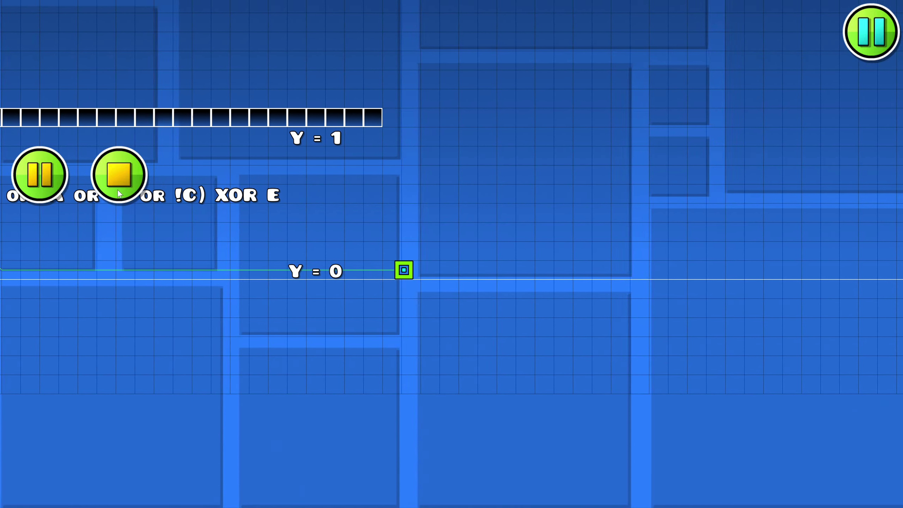
click(117, 190)
Step: Trace the new playtest path over the A and B blocks and the A AND B gravity pad to the C block
mouse_move(169, 247)
mouse_down()
mouse_move(493, 257)
mouse_move(461, 271)
mouse_move(537, 261)
mouse_up()
drag(142, 274, 284, 265)
scroll(284, 263, left, 15)
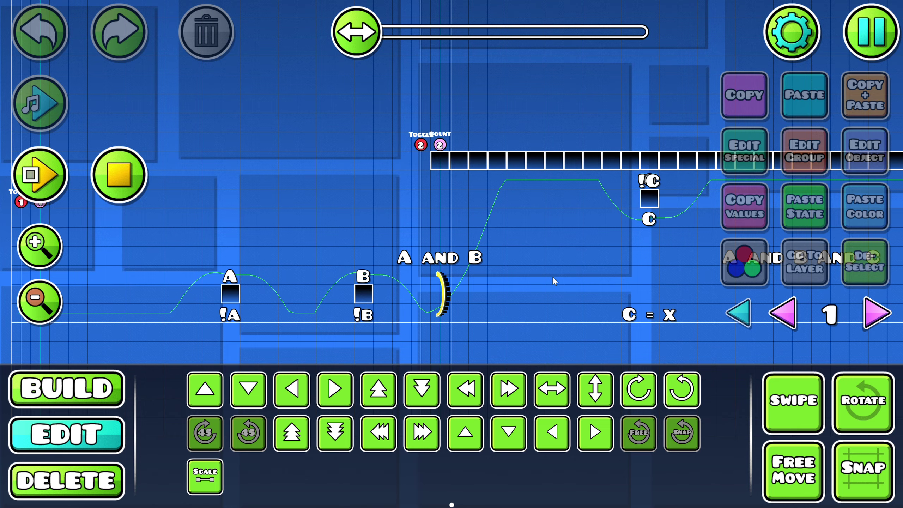
drag(475, 251, 410, 209)
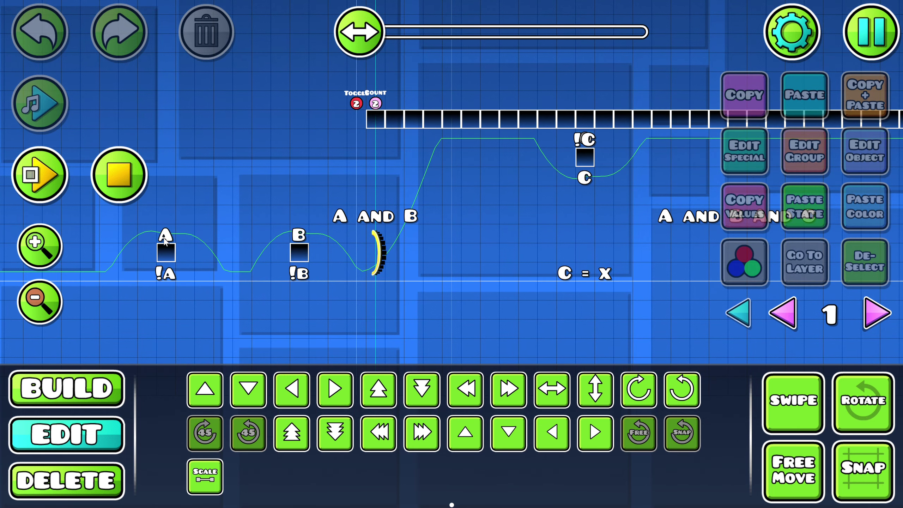
scroll(322, 256, right, 5)
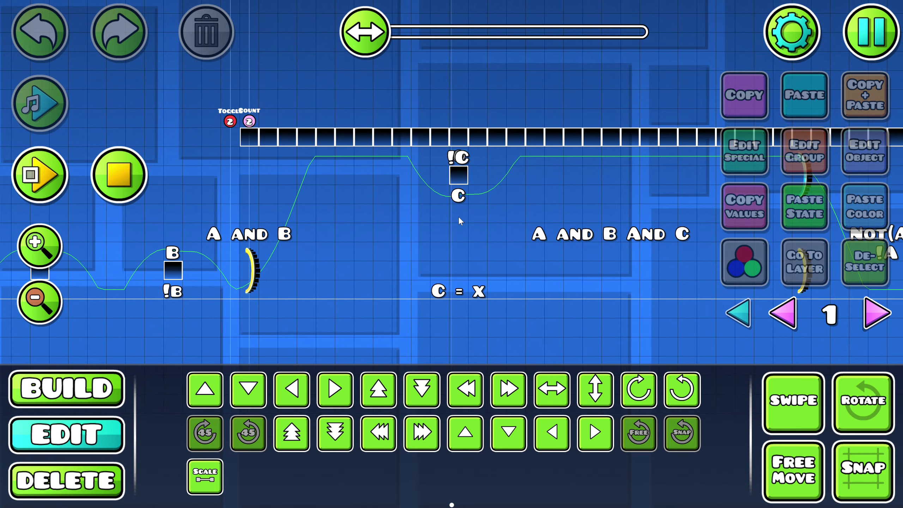
Step: Trace the path through the NOT(A AND B AND C) section, the D block and the D OR !A OR !B OR !C gravity pad
scroll(532, 253, right, 15)
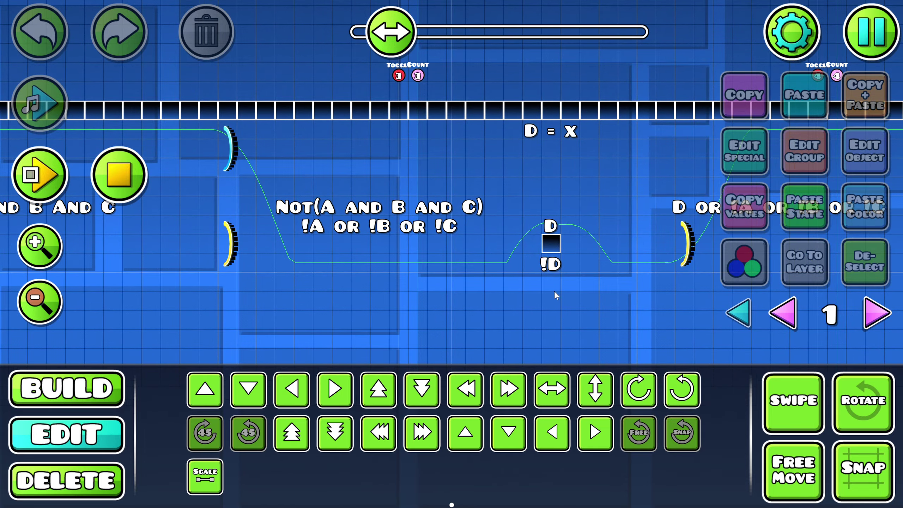
scroll(416, 213, right, 20)
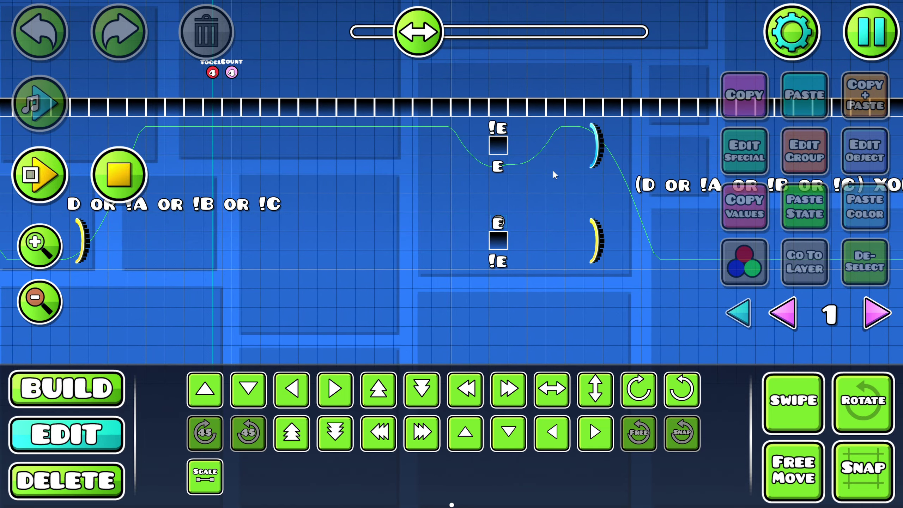
scroll(515, 230, left, 20)
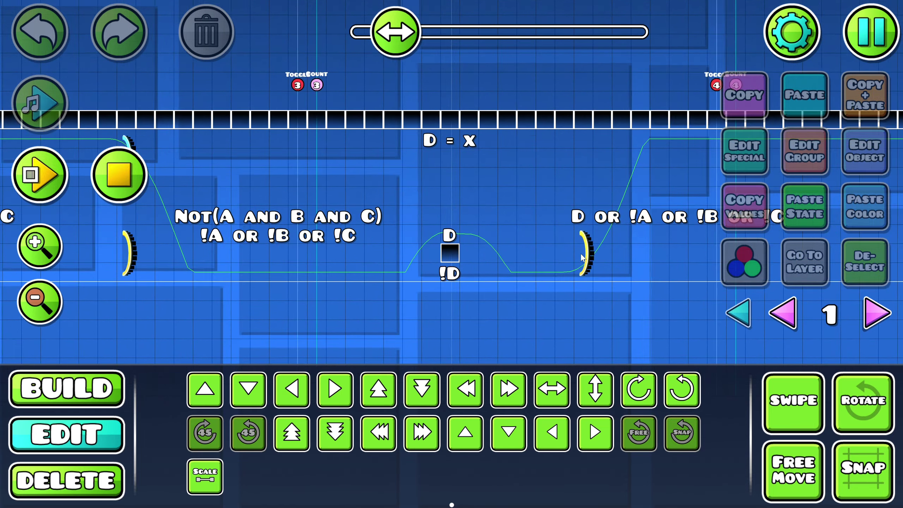
scroll(296, 235, right, 20)
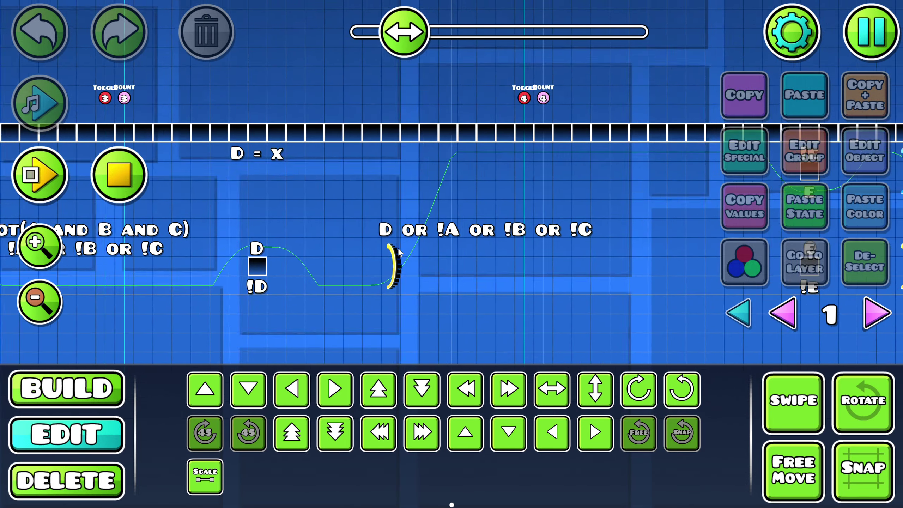
scroll(398, 265, right, 20)
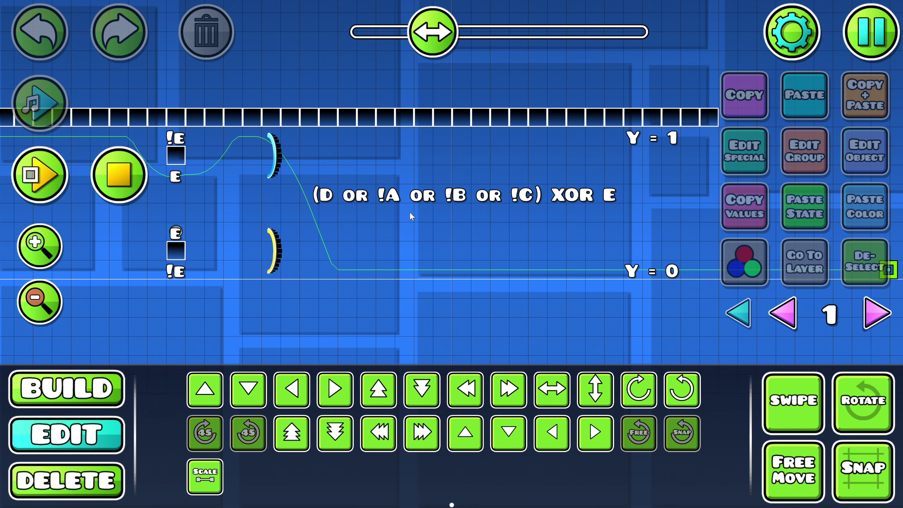
Step: Examine the blue and yellow gravity pads behind the E blocks and the path through the XOR E section to the Y outputs
drag(409, 213, 594, 224)
scroll(577, 227, right, 10)
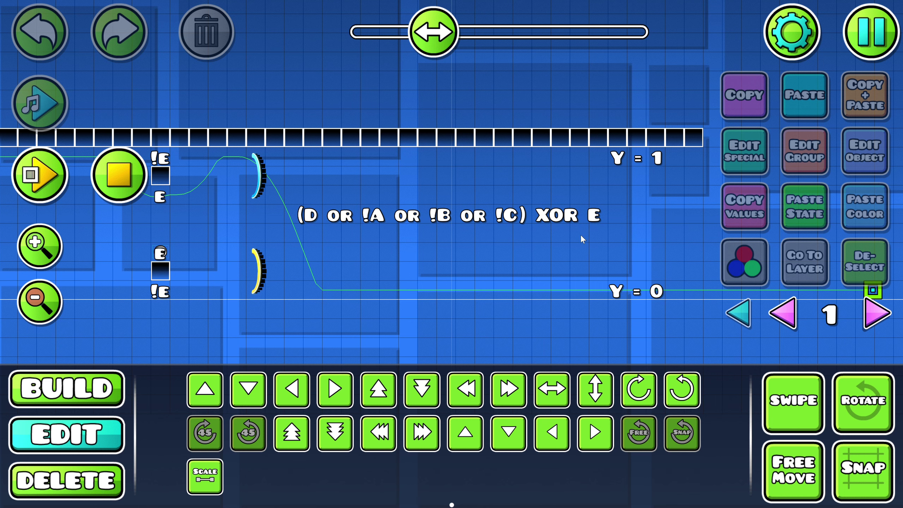
drag(450, 240, 431, 239)
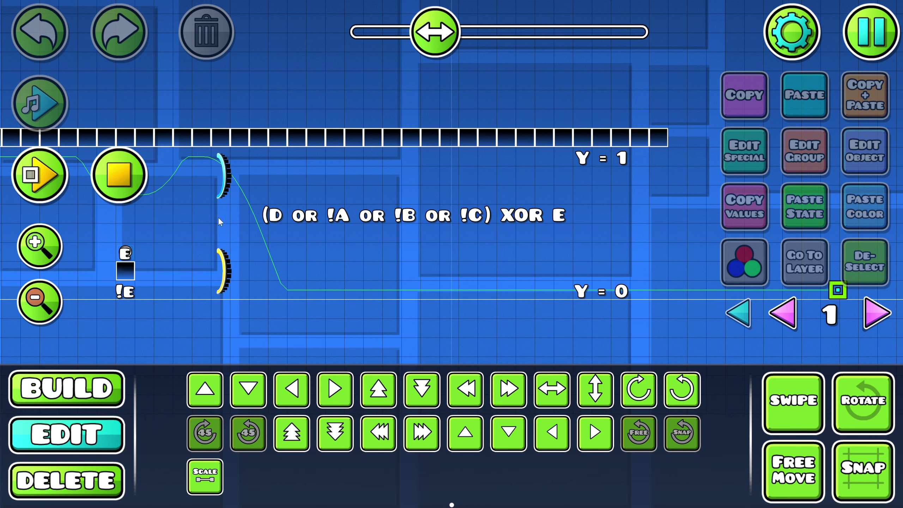
drag(564, 295, 519, 291)
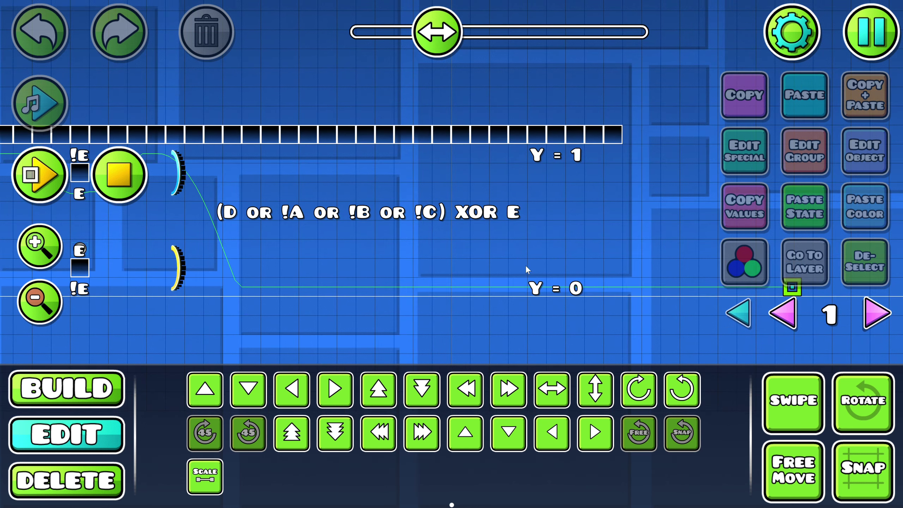
scroll(604, 277, right, 3)
scroll(430, 253, left, 12)
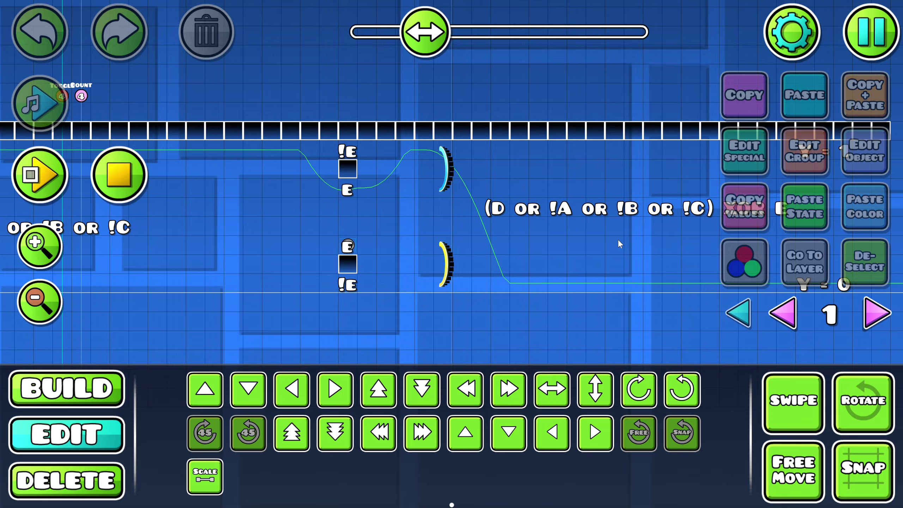
Step: Return to the level's start and examine the area around the A and B blocks
drag(426, 29, 355, 32)
drag(459, 179, 729, 213)
drag(439, 192, 185, 144)
drag(693, 236, 566, 227)
drag(302, 211, 591, 231)
drag(272, 173, 547, 206)
scroll(546, 207, up, 3)
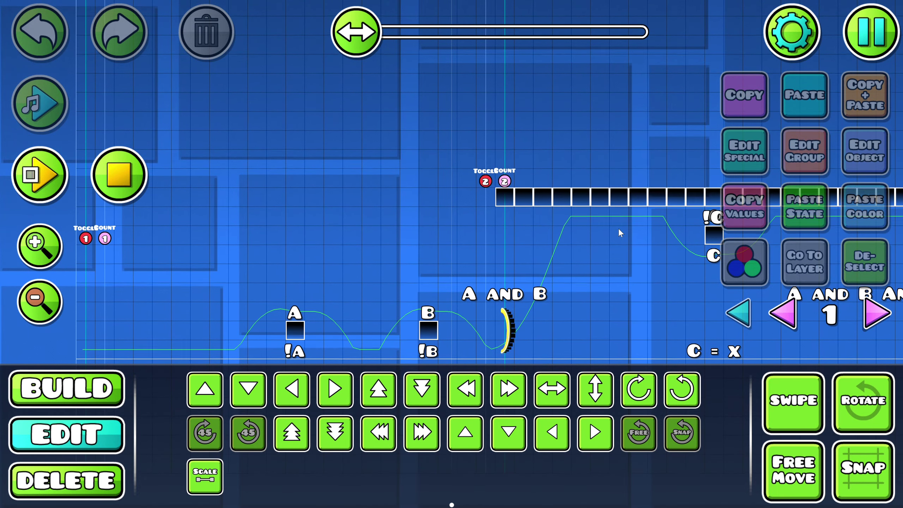
scroll(619, 230, down, 1)
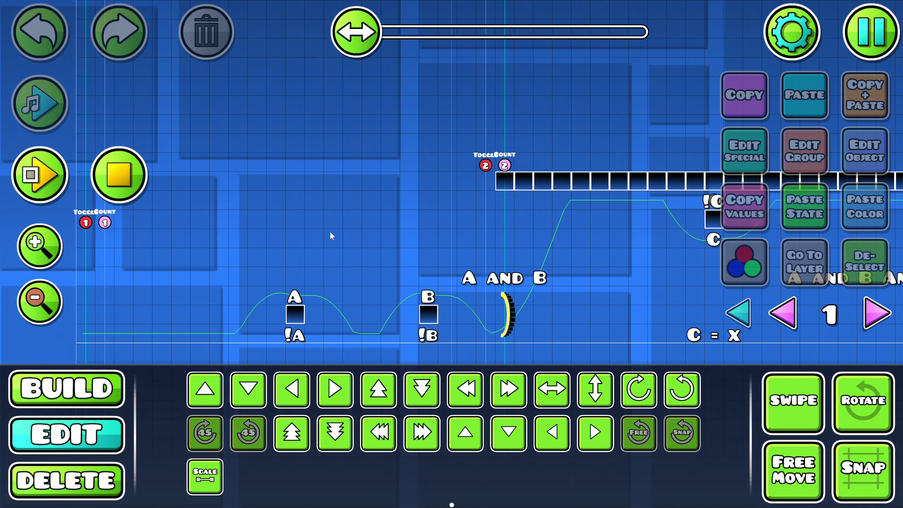
scroll(351, 214, down, 2)
drag(324, 273, 340, 294)
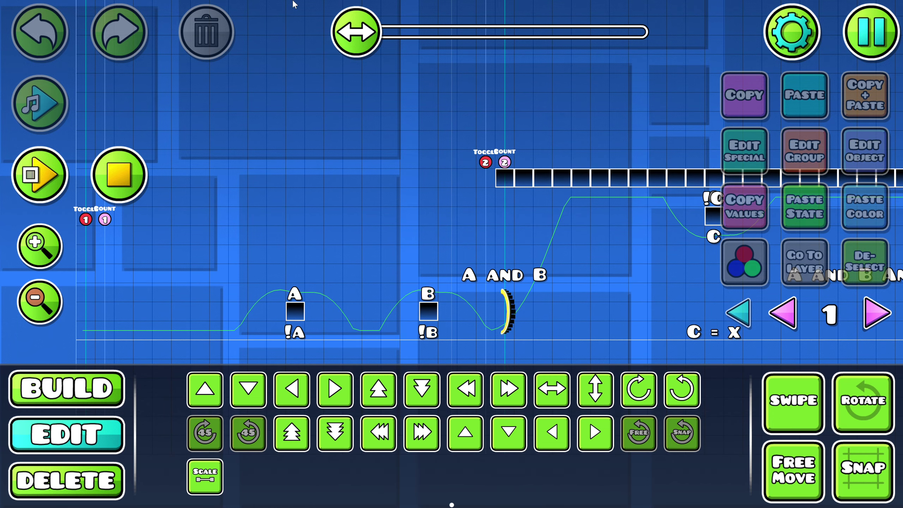
mouse_move(355, 33)
mouse_down()
mouse_move(462, 53)
mouse_move(351, 50)
mouse_up()
drag(289, 168, 378, 183)
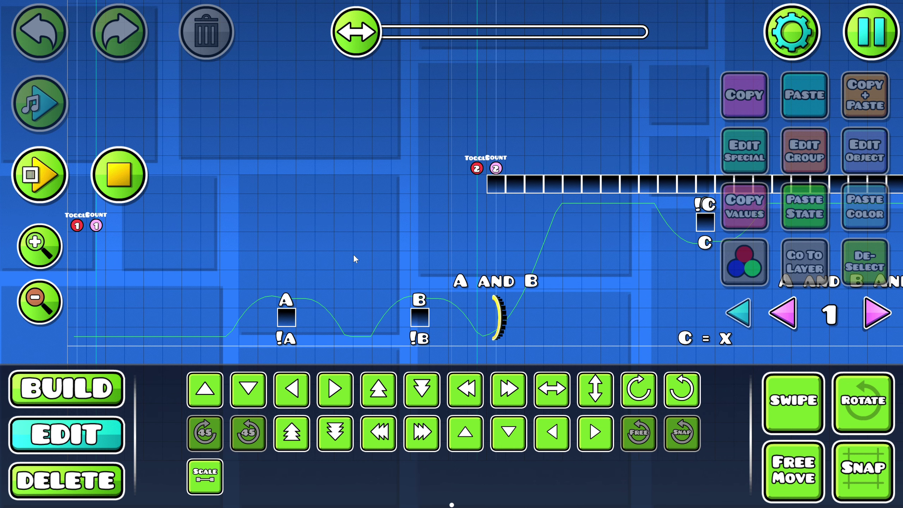
drag(378, 239, 381, 225)
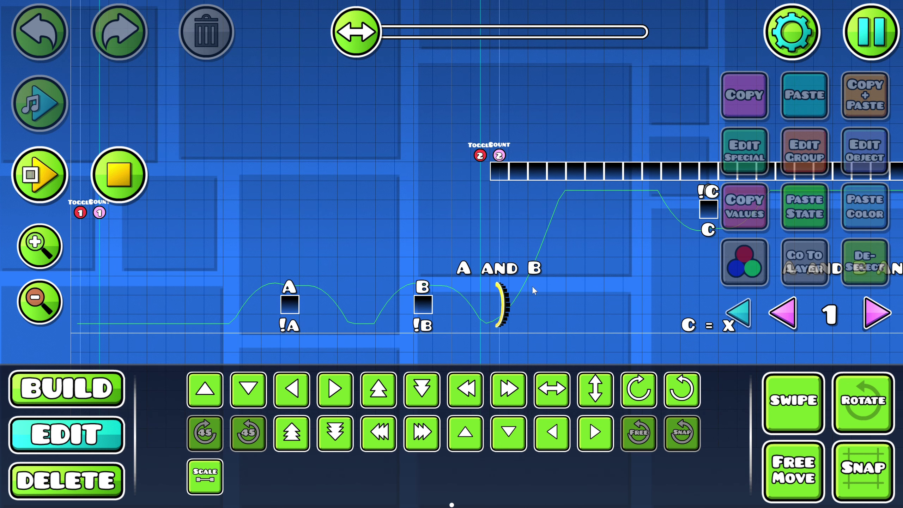
drag(492, 272, 497, 270)
Step: Inspect the object settings of the group 1 toggle trigger at the level's start
click(85, 211)
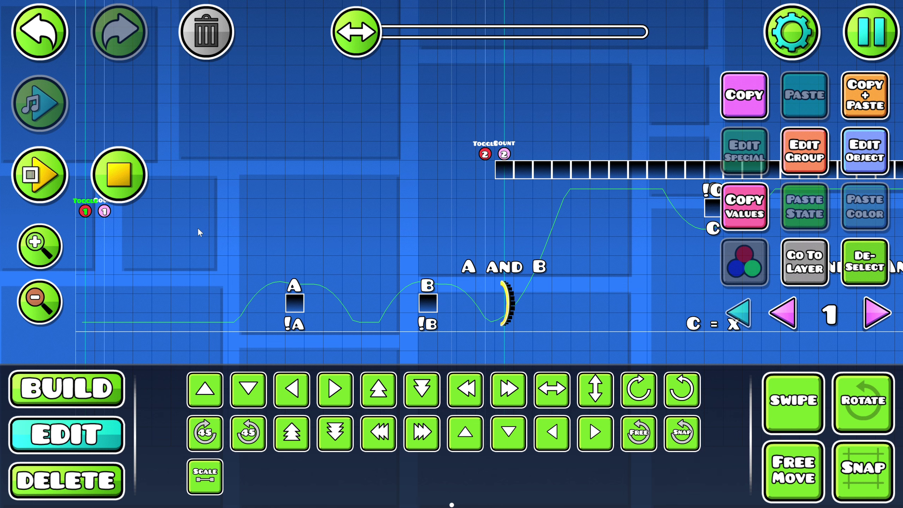
click(856, 140)
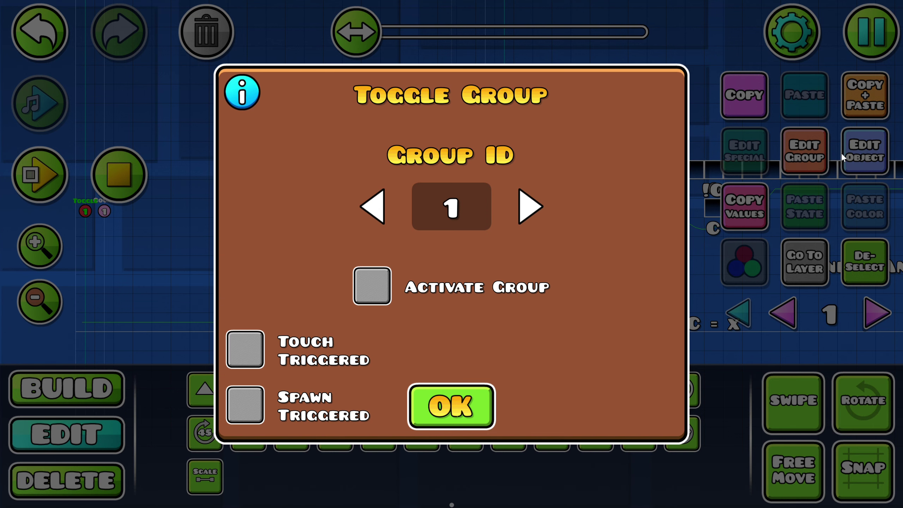
click(469, 403)
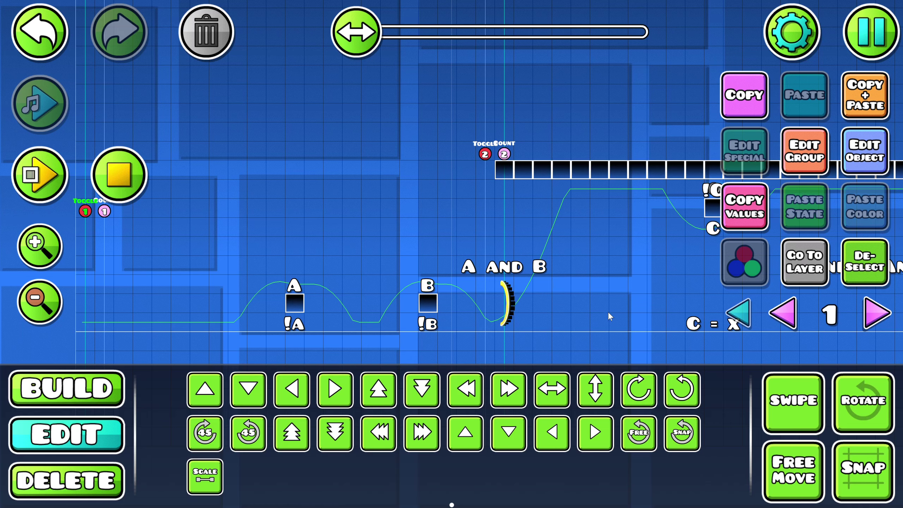
Step: Inspect the group settings of the yellow gravity pad below the A AND B label
click(880, 279)
click(505, 306)
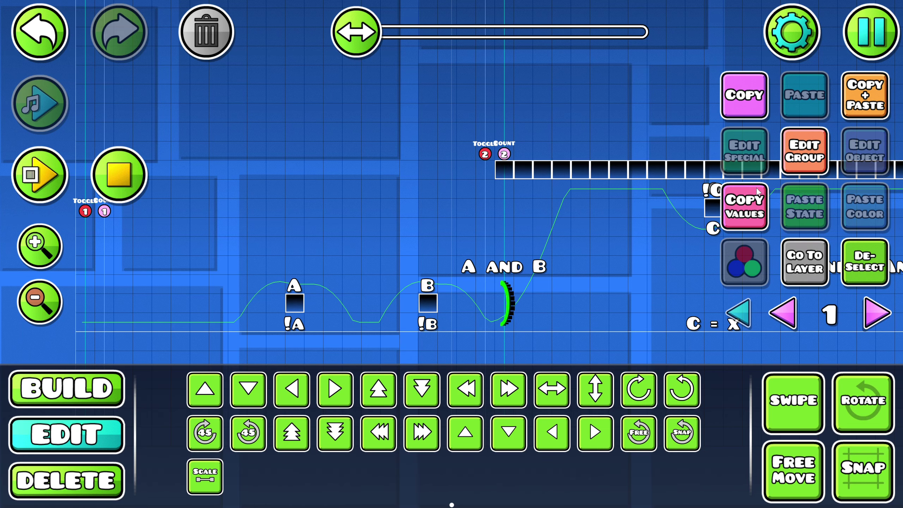
click(800, 156)
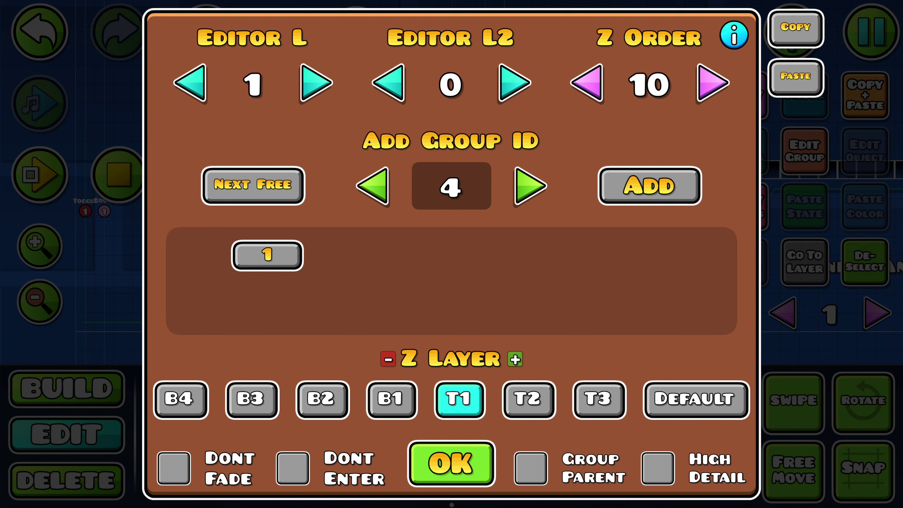
click(474, 479)
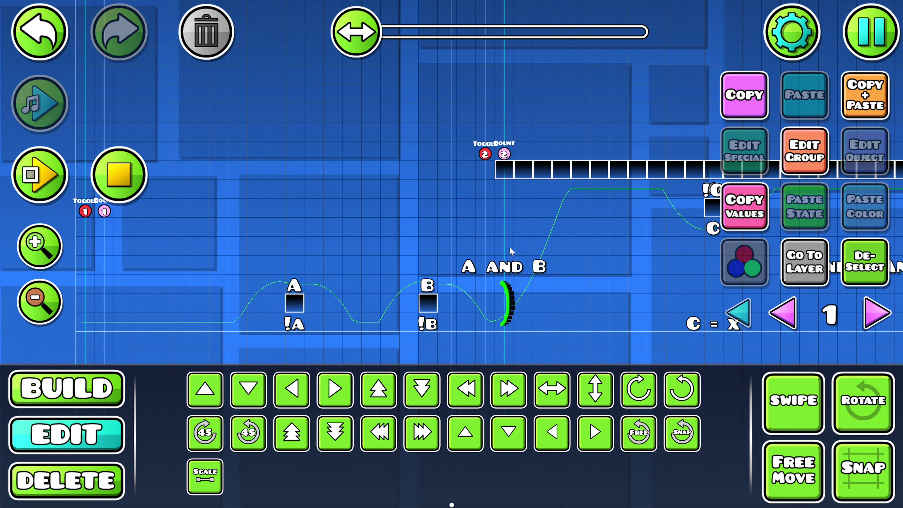
click(863, 262)
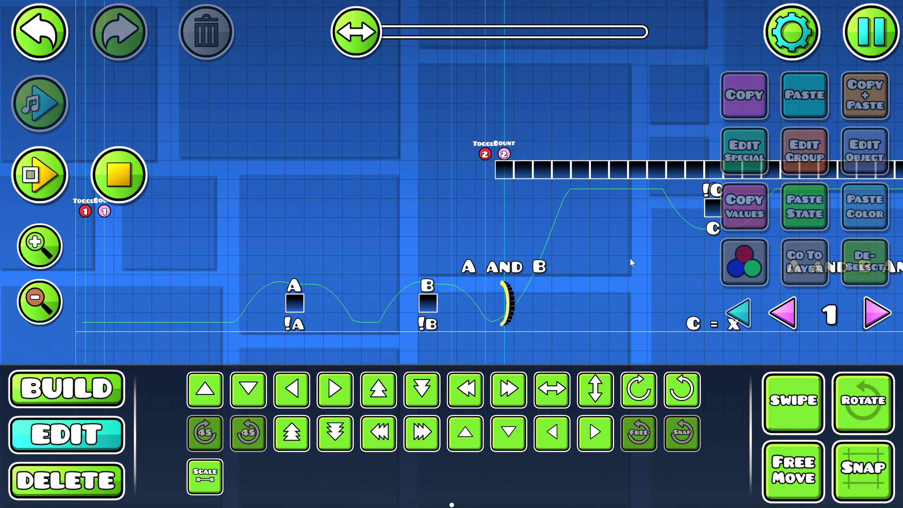
Step: Stop the playtest and inspect the pickup settings of the item behind the letter A
drag(294, 290, 287, 277)
click(287, 274)
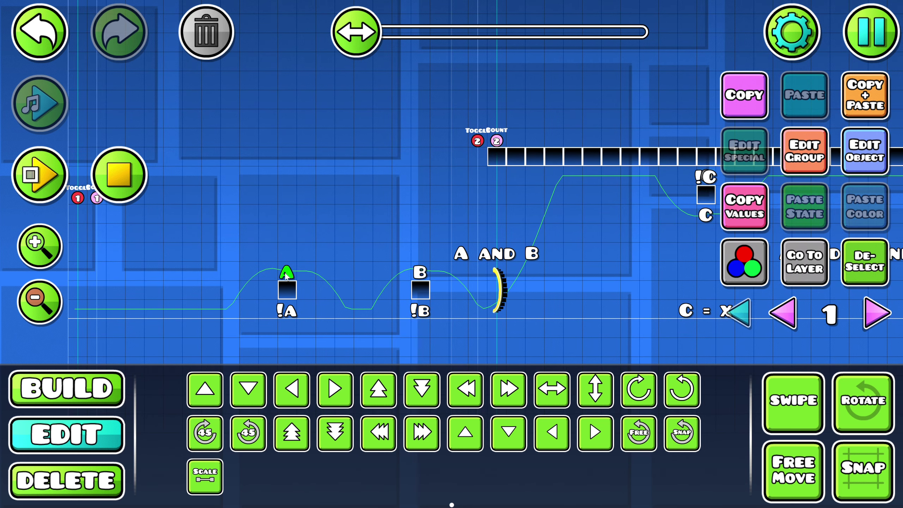
click(417, 276)
click(124, 169)
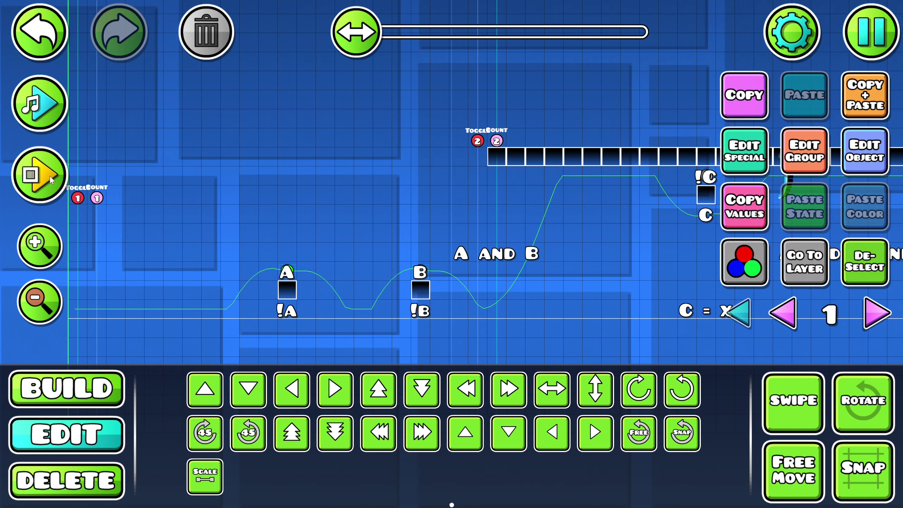
click(764, 156)
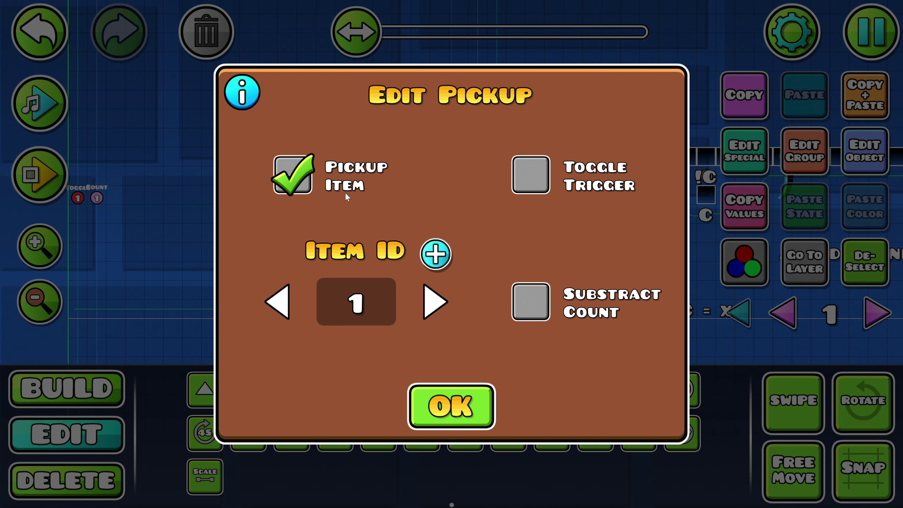
click(460, 412)
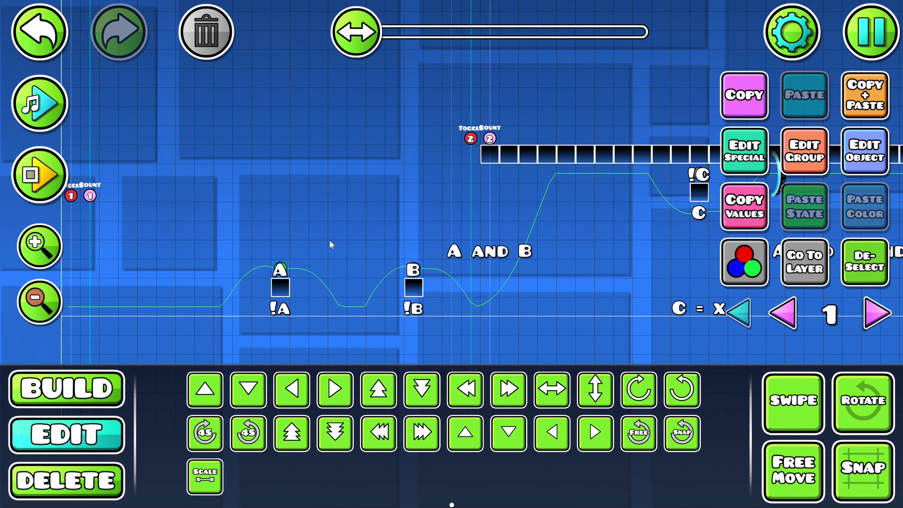
drag(329, 241, 344, 246)
Step: Inspect the settings of the item 1 count trigger at the level's start, then deselect it
click(105, 201)
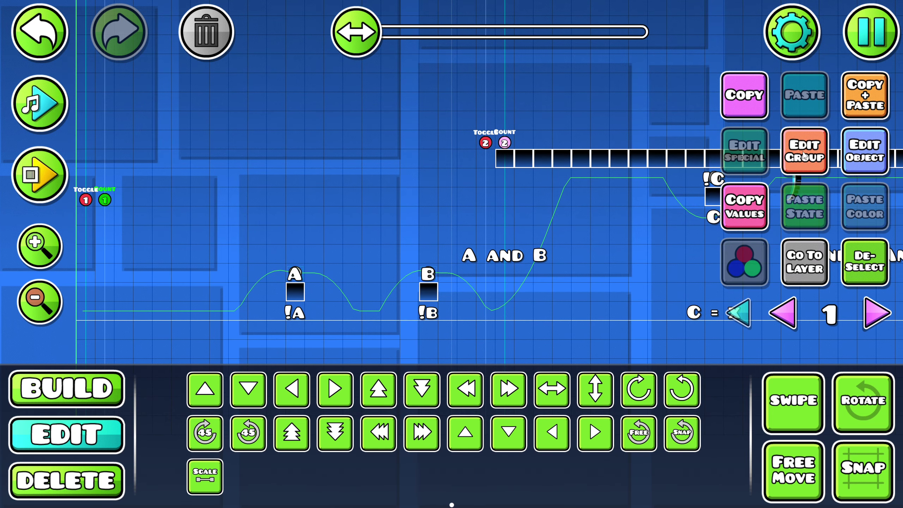
click(868, 159)
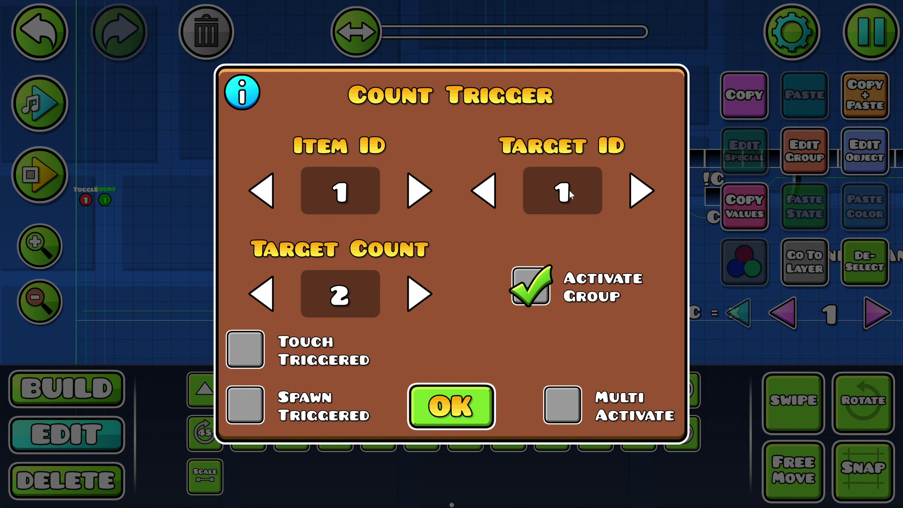
click(458, 408)
click(860, 279)
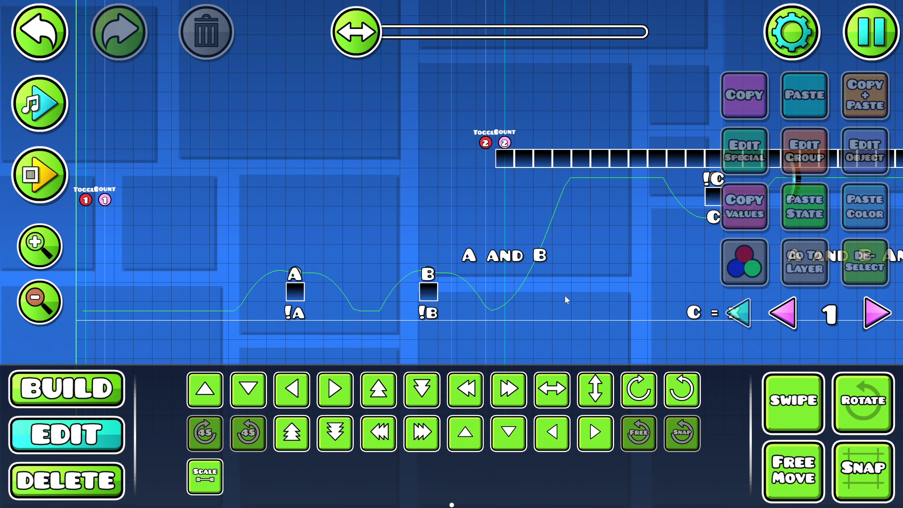
Step: Examine the path from the A AND B section to the C block and its C = x label
drag(536, 300, 361, 260)
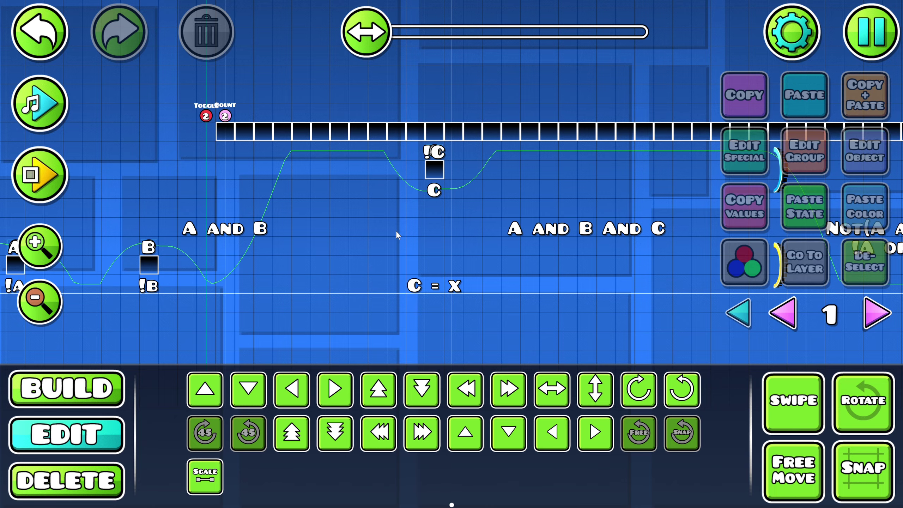
drag(462, 297, 502, 289)
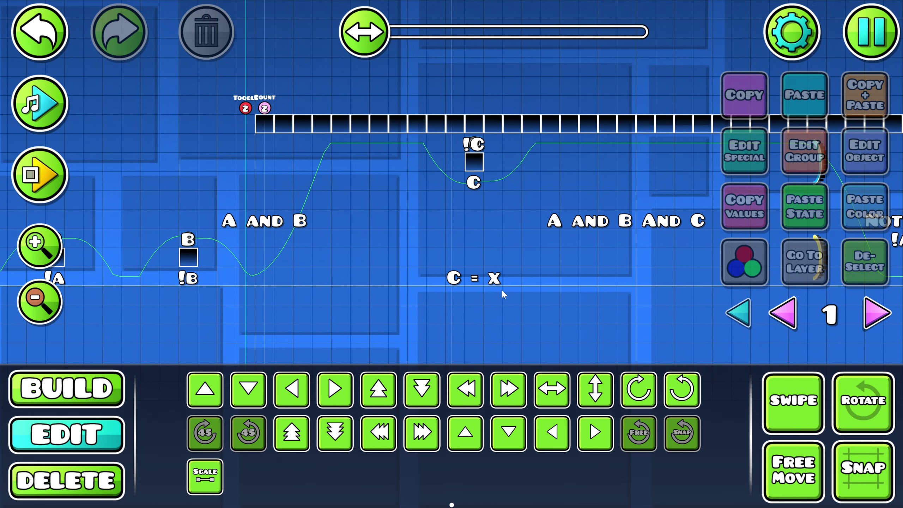
scroll(502, 290, right, 5)
scroll(501, 290, up, 1)
scroll(472, 309, left, 3)
scroll(334, 313, right, 6)
scroll(466, 302, left, 5)
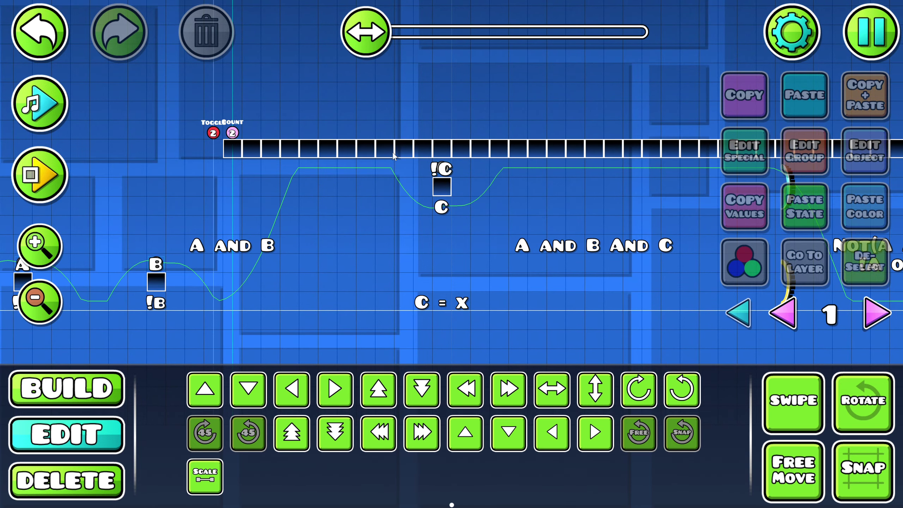
scroll(486, 316, right, 2)
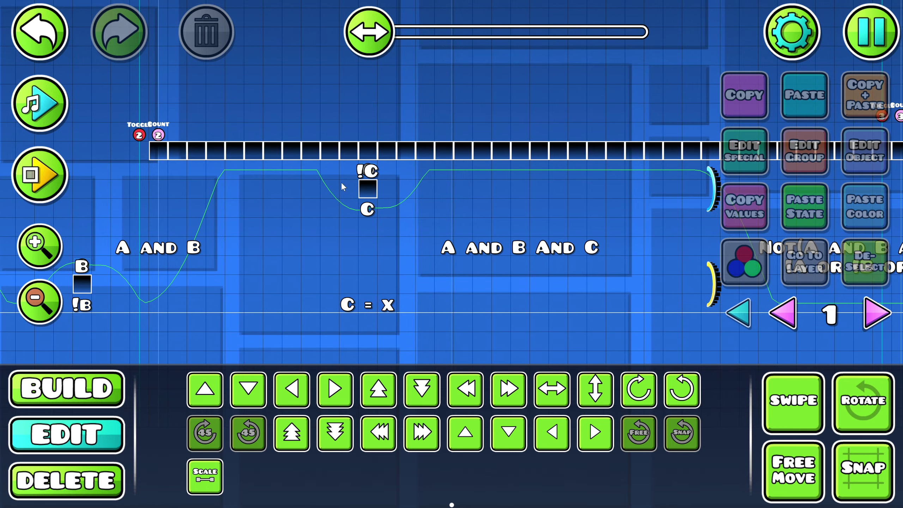
Step: Trace the path past the A AND B AND C gravity pads and the D block to the E blocks
scroll(432, 293, right, 4)
scroll(385, 325, right, 7)
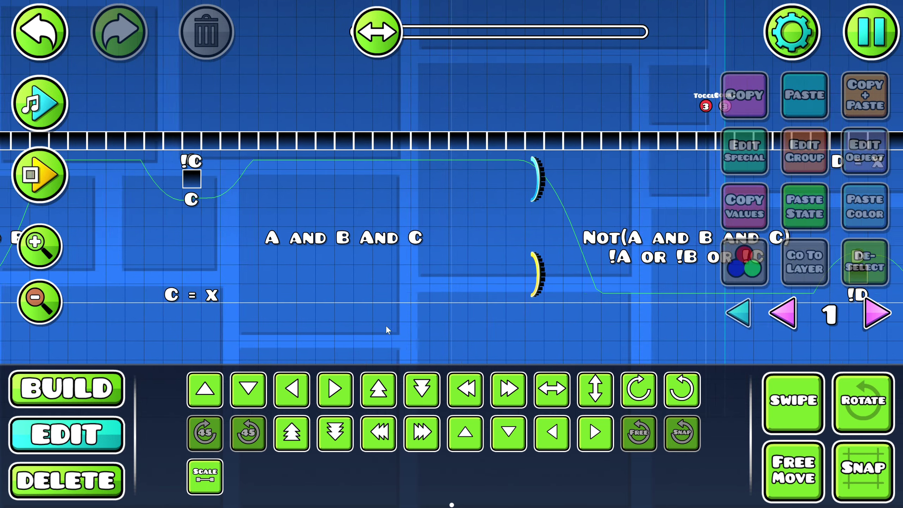
scroll(413, 314, right, 6)
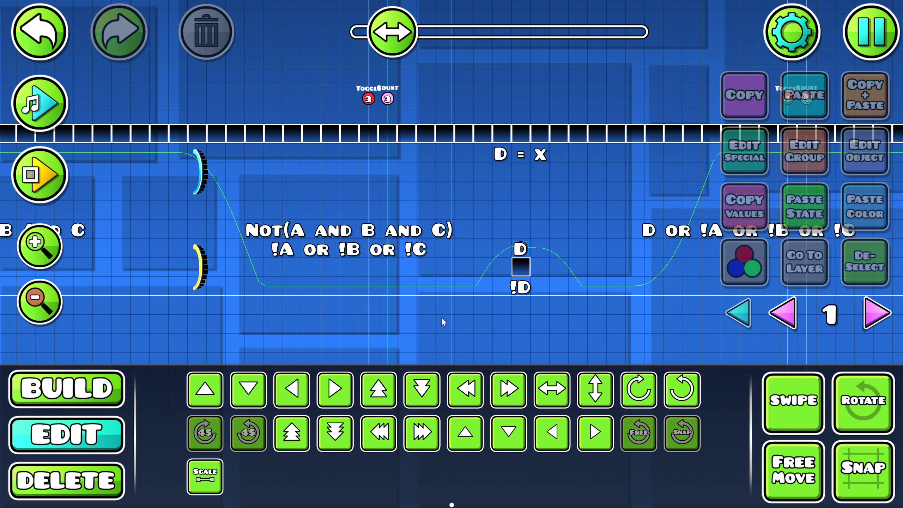
scroll(541, 289, right, 3)
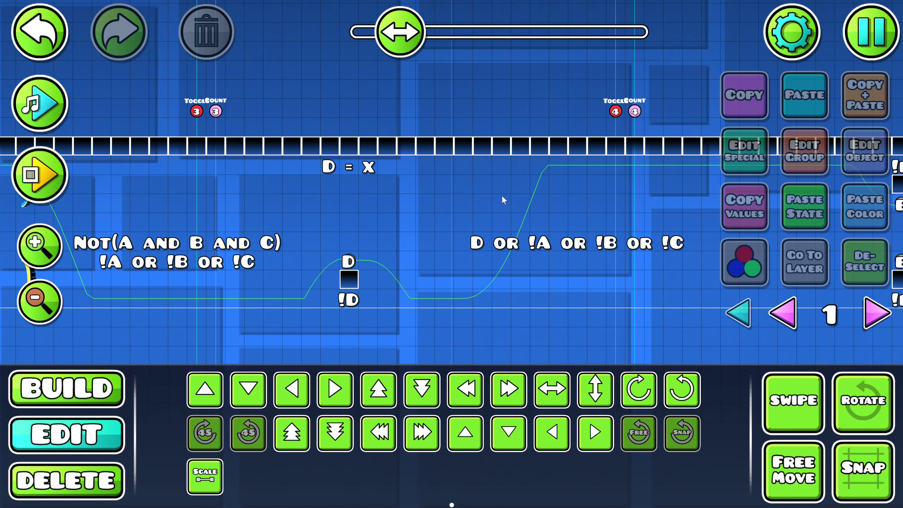
scroll(451, 312, right, 16)
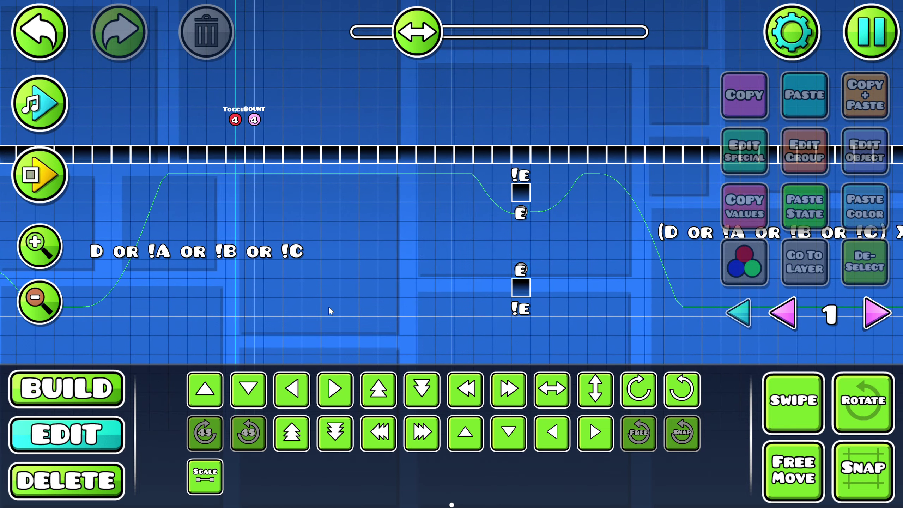
Step: Examine the E blocks and the path through the XOR E section to the Y = 1 and Y = 0 outputs
scroll(437, 318, left, 1)
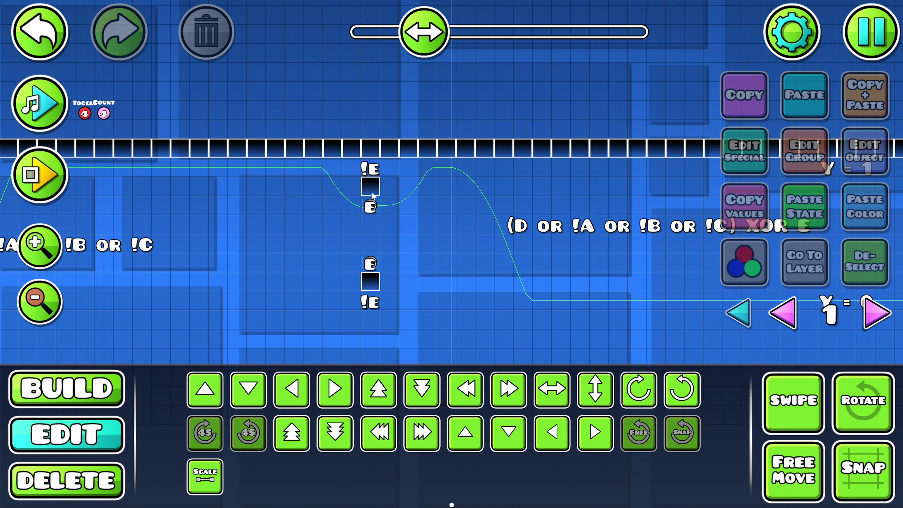
scroll(530, 267, right, 12)
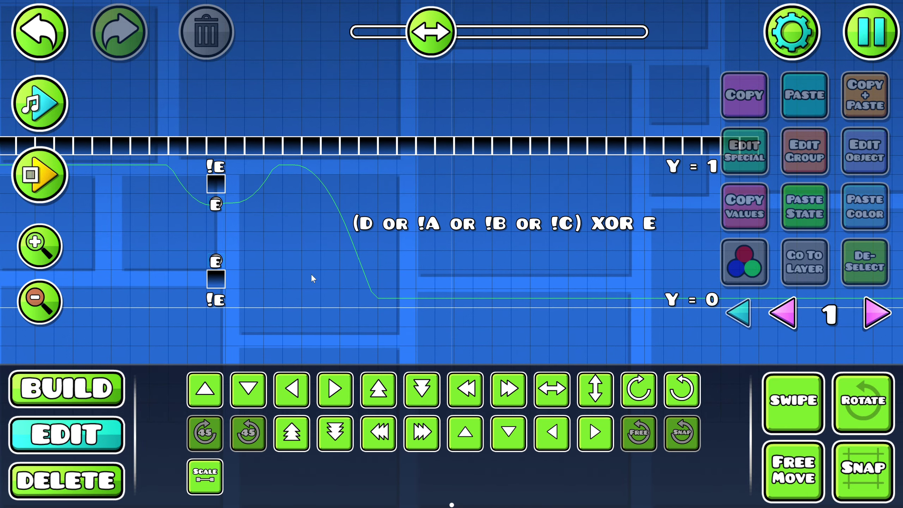
scroll(537, 281, left, 4)
scroll(537, 281, left, 6)
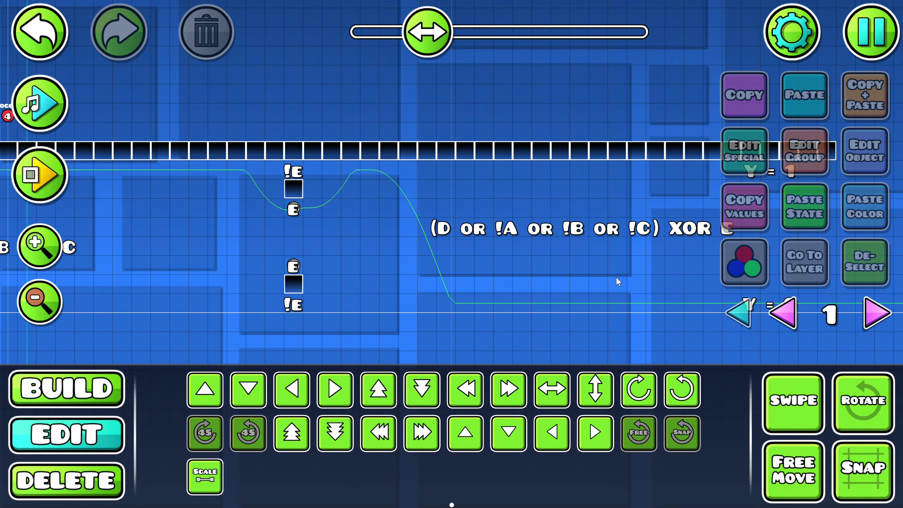
scroll(617, 283, right, 12)
scroll(288, 262, left, 9)
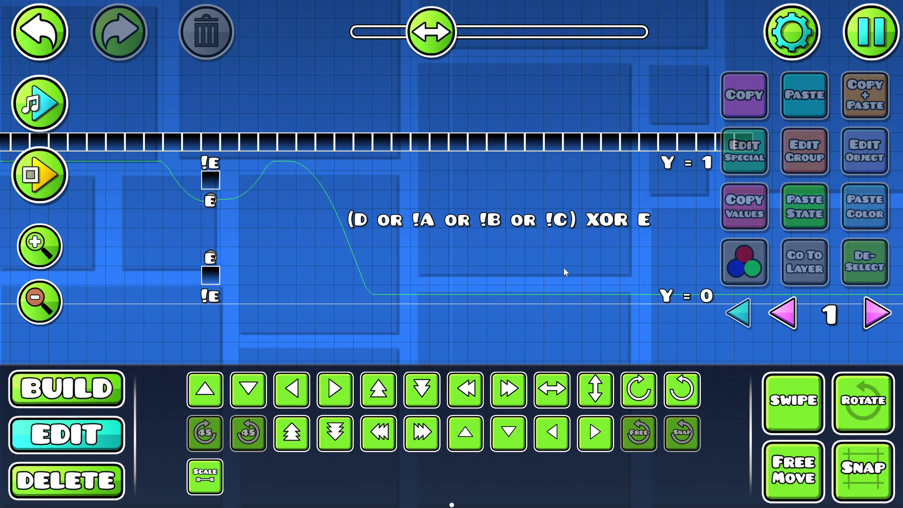
scroll(500, 278, right, 2)
scroll(649, 285, left, 7)
scroll(649, 285, up, 1)
scroll(609, 291, right, 4)
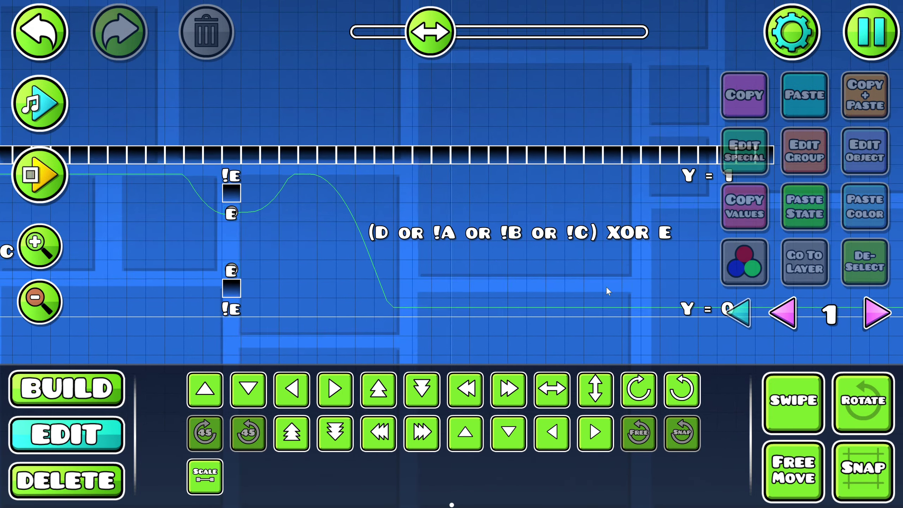
scroll(636, 293, left, 10)
scroll(440, 268, right, 6)
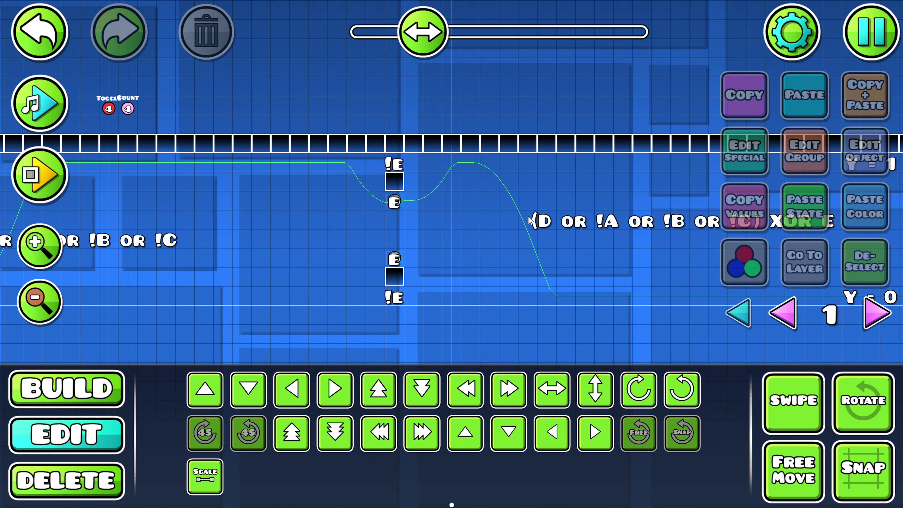
Step: Review the level back to the A and B blocks and forward again to the D OR !A OR !B OR !C section
scroll(389, 238, left, 20)
scroll(388, 238, up, 1)
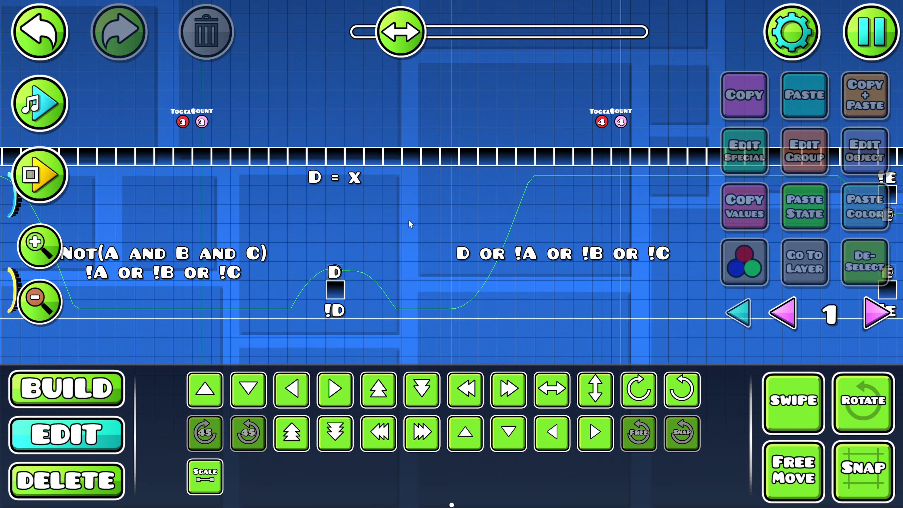
scroll(495, 230, left, 18)
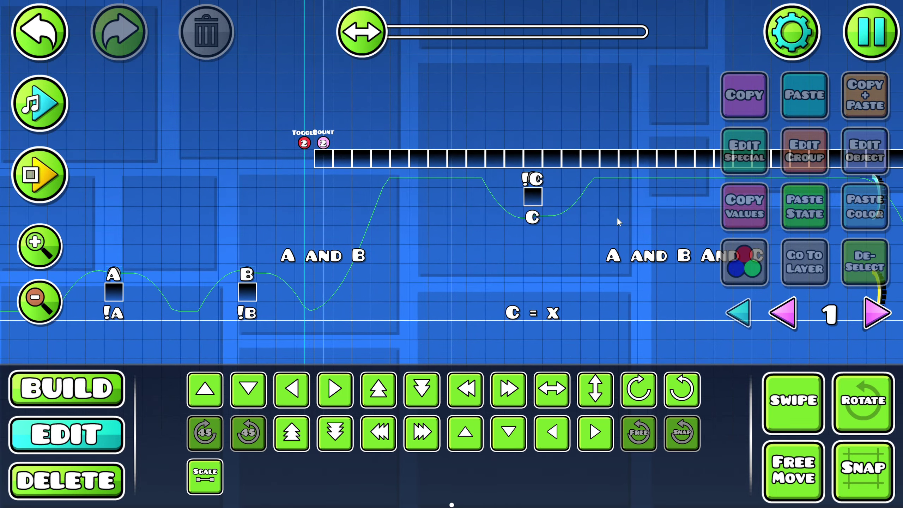
scroll(484, 216, right, 20)
scroll(484, 216, down, 1)
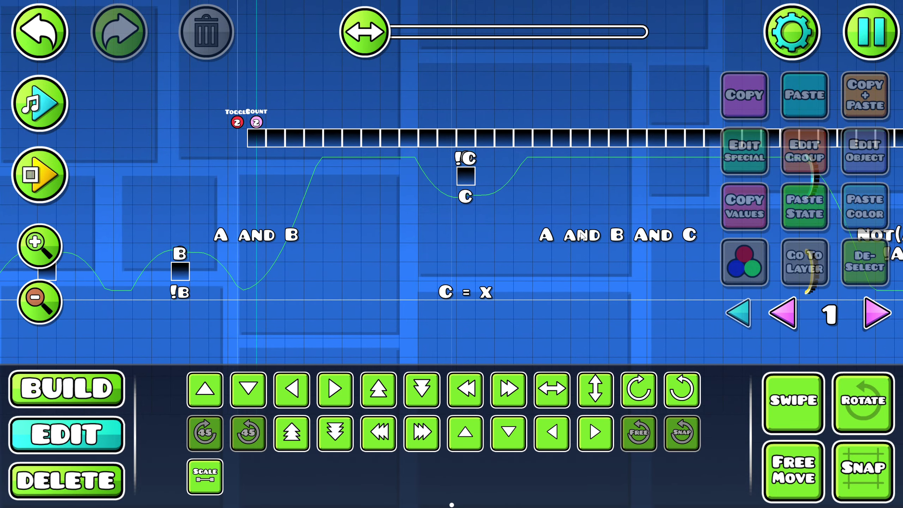
scroll(558, 240, right, 16)
scroll(558, 240, up, 1)
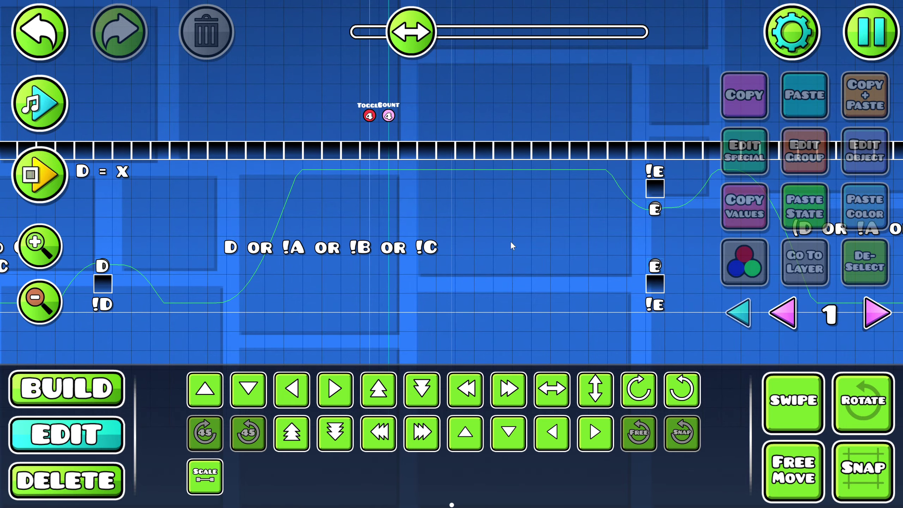
Step: Save and play the level, completing a run with a single jump
click(877, 31)
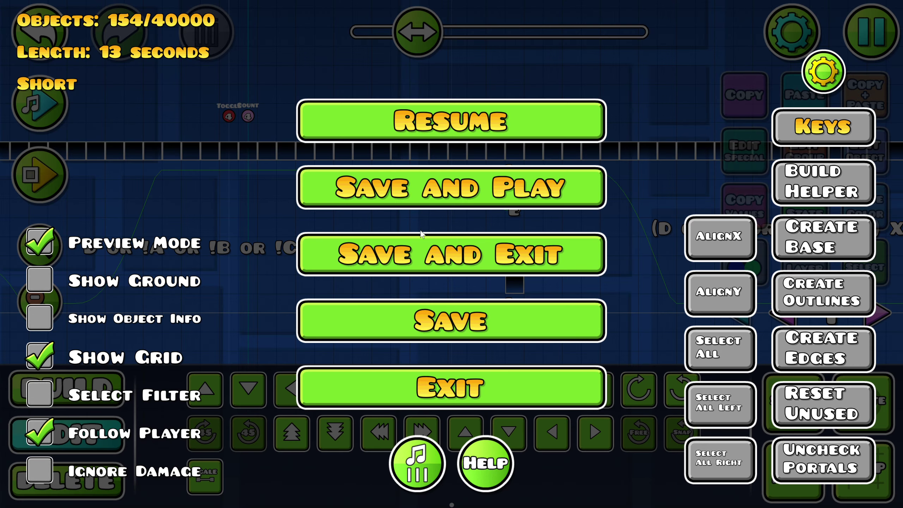
click(441, 189)
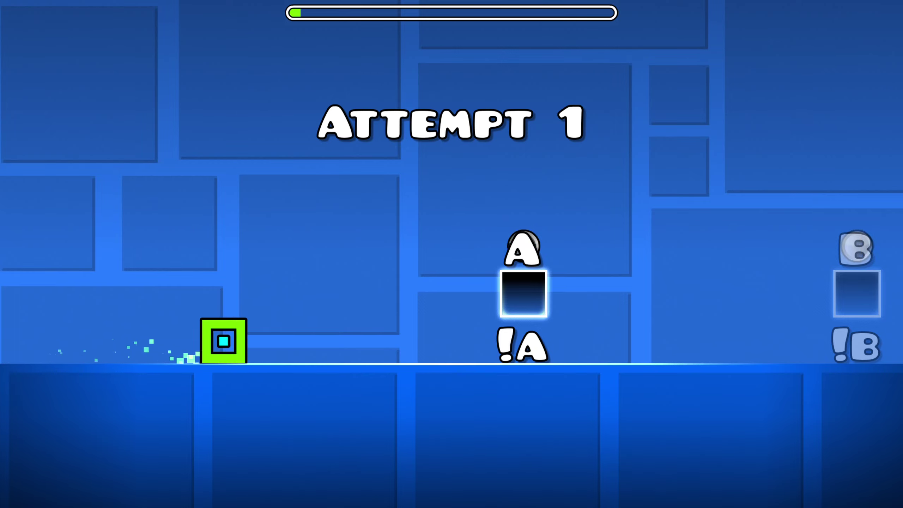
key(space)
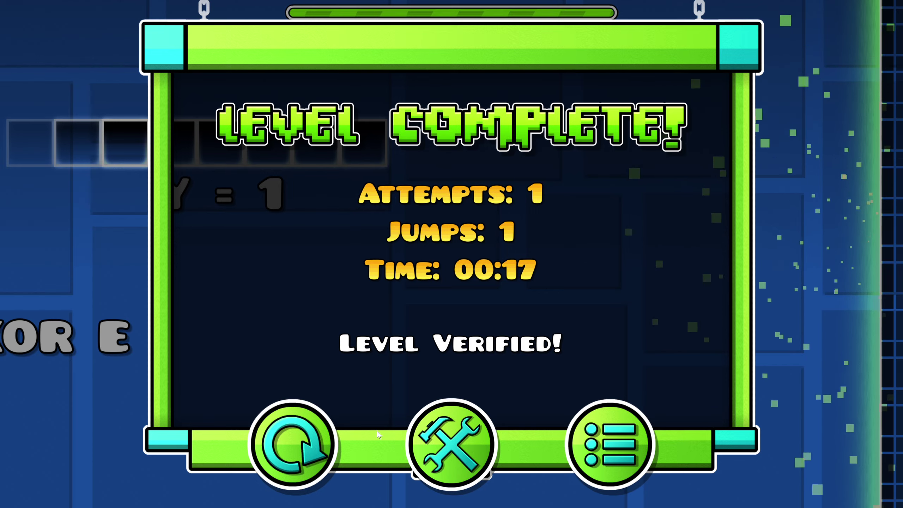
Step: Replay the level to the end without jumping, then exit to the level's information page
click(292, 445)
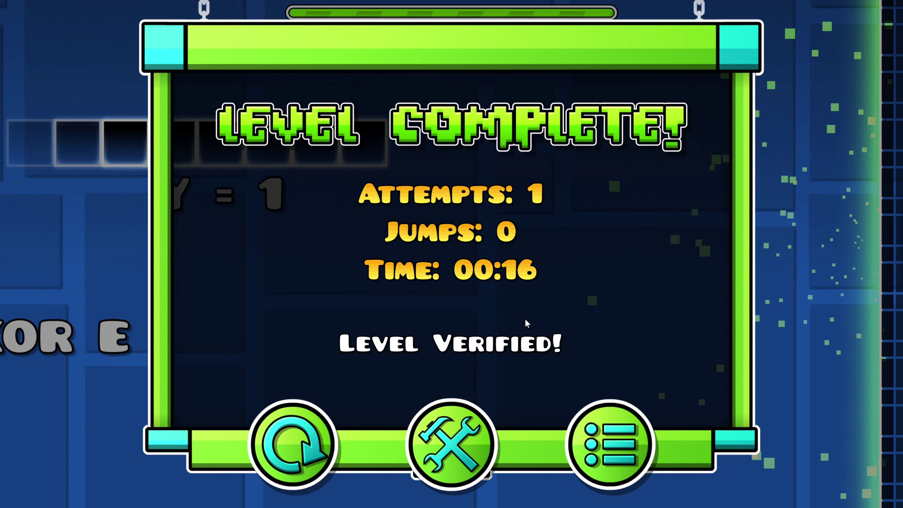
click(601, 449)
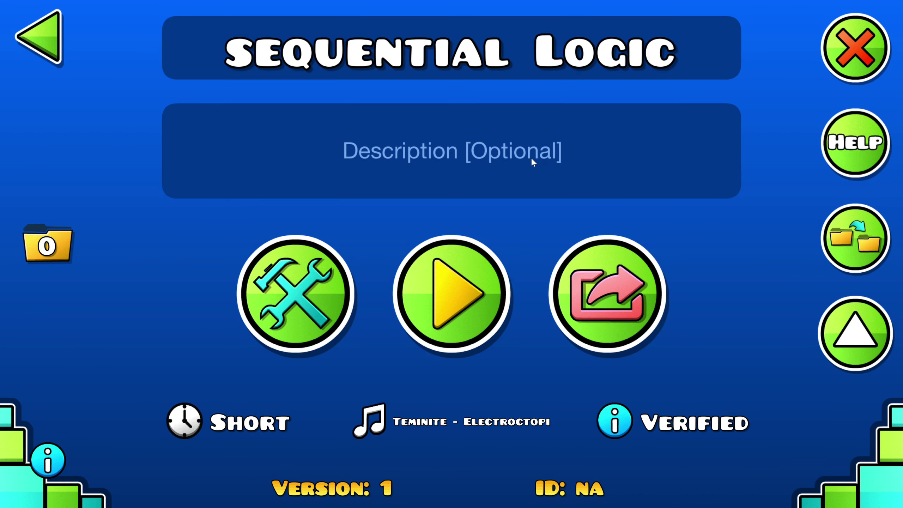